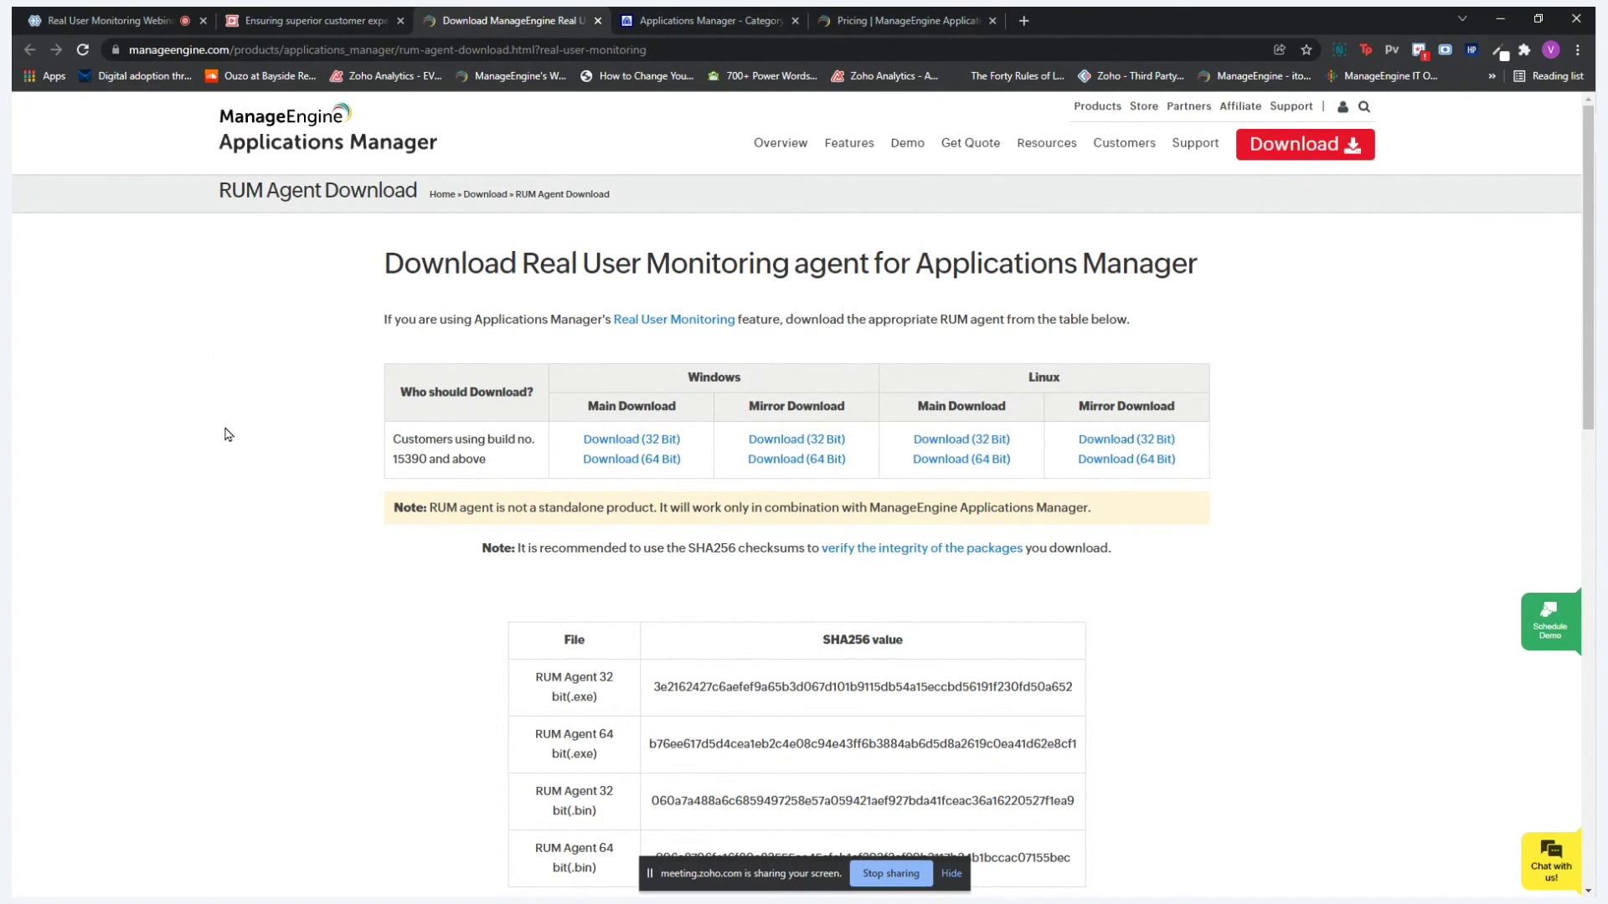
# - Switch to the Applications Manager demo, open the RUM monitor under Real User Monitor and view its script setup instructions
pyautogui.click(663, 15)
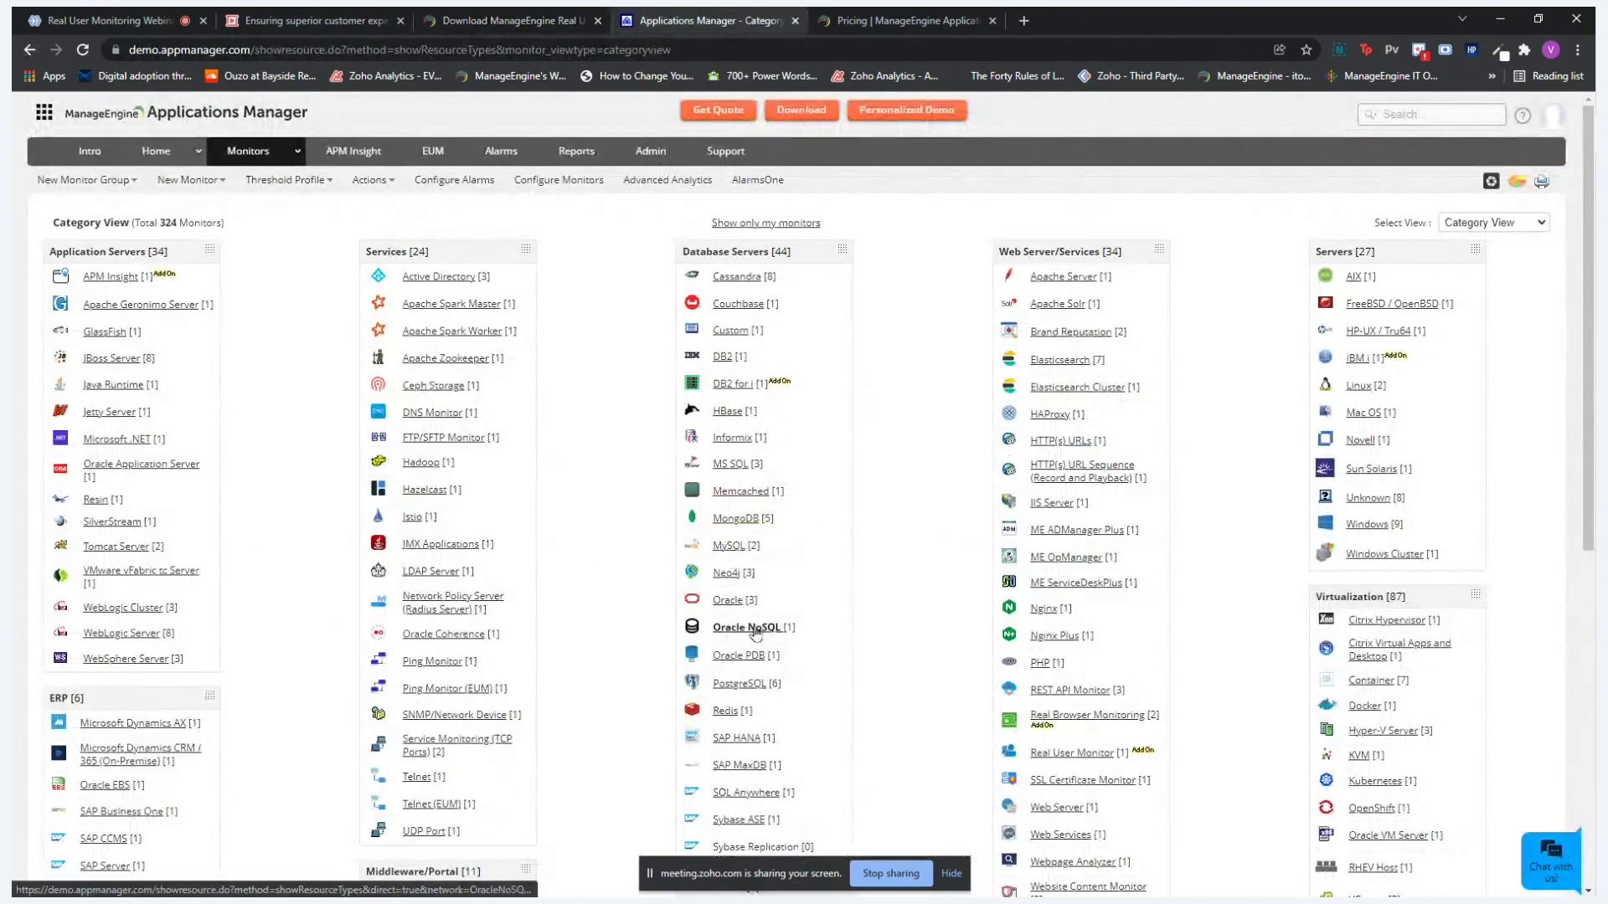
pyautogui.click(1071, 755)
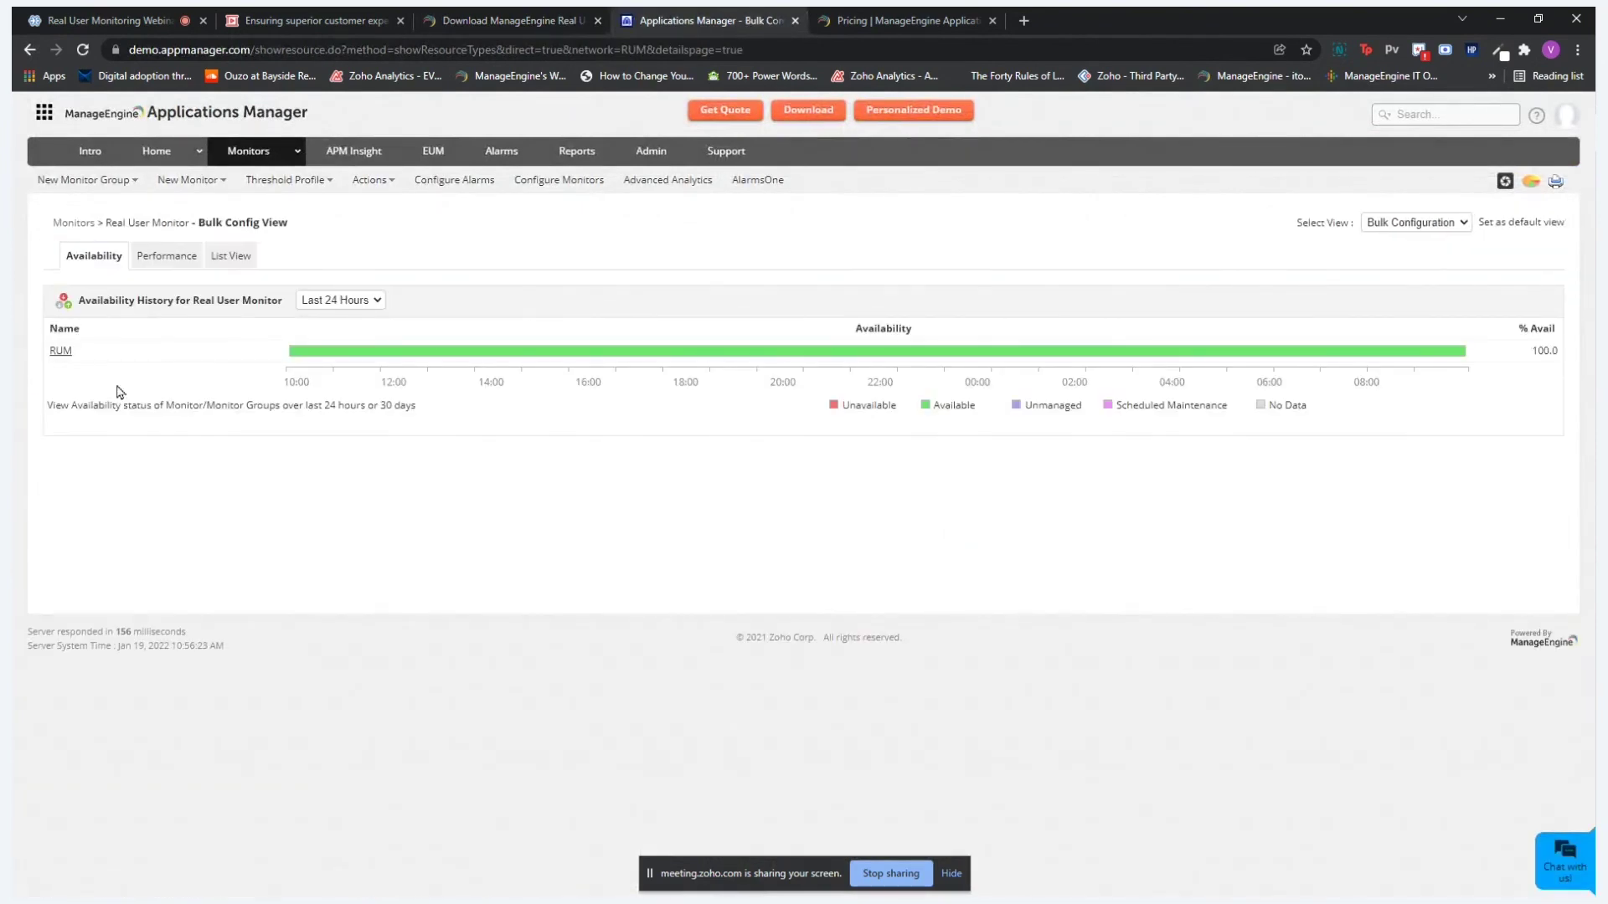
pyautogui.click(61, 350)
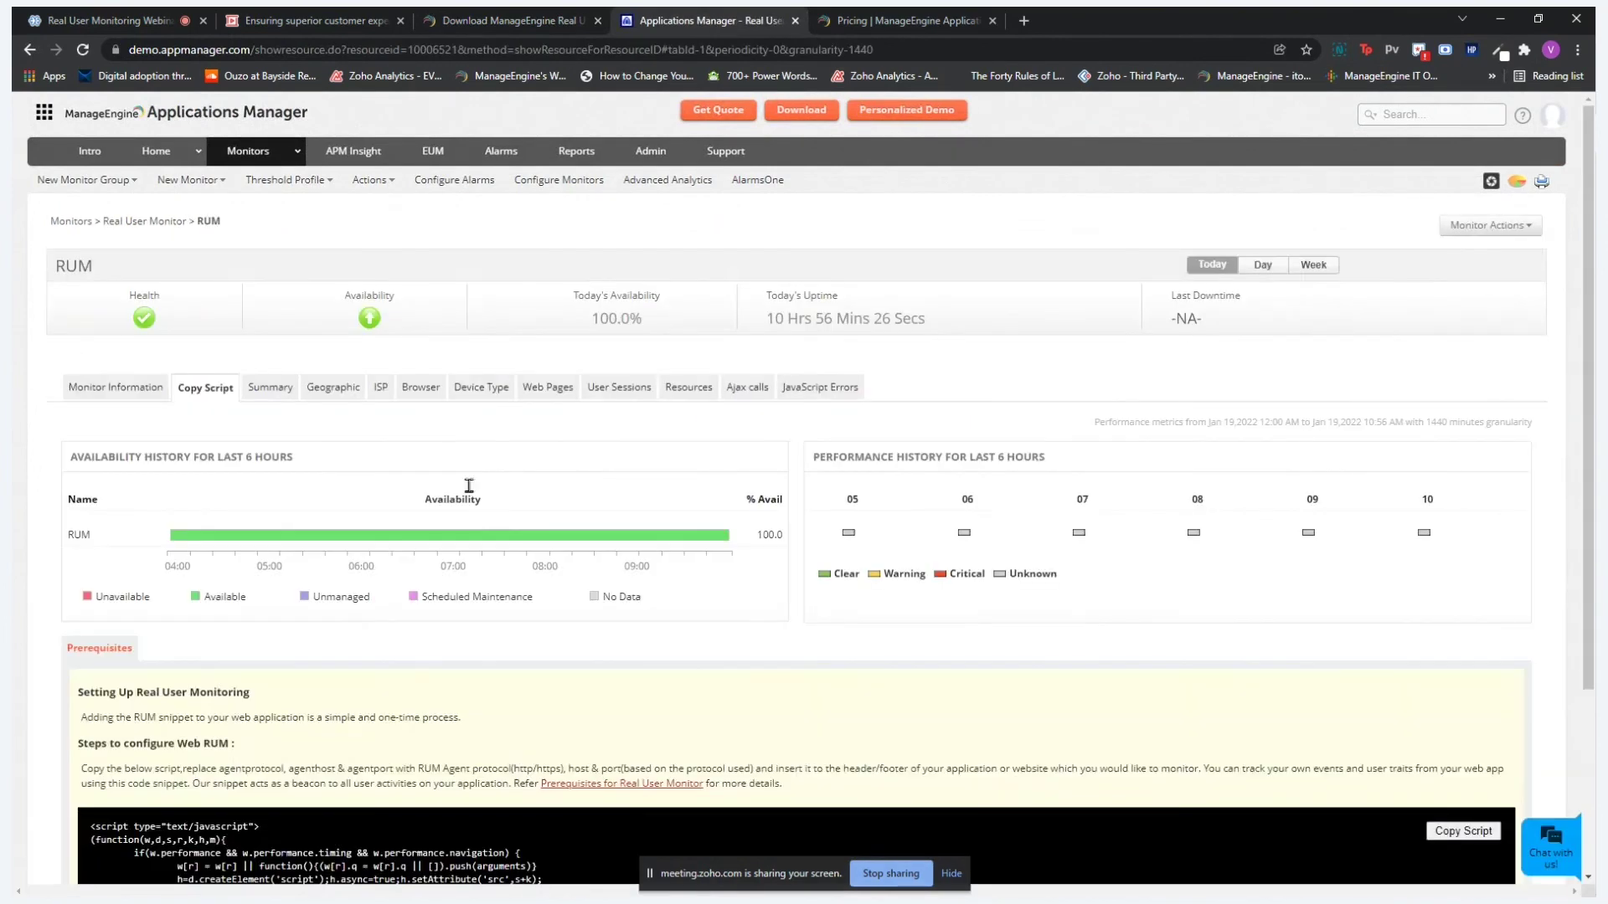
pyautogui.scroll(-1, 437, 687)
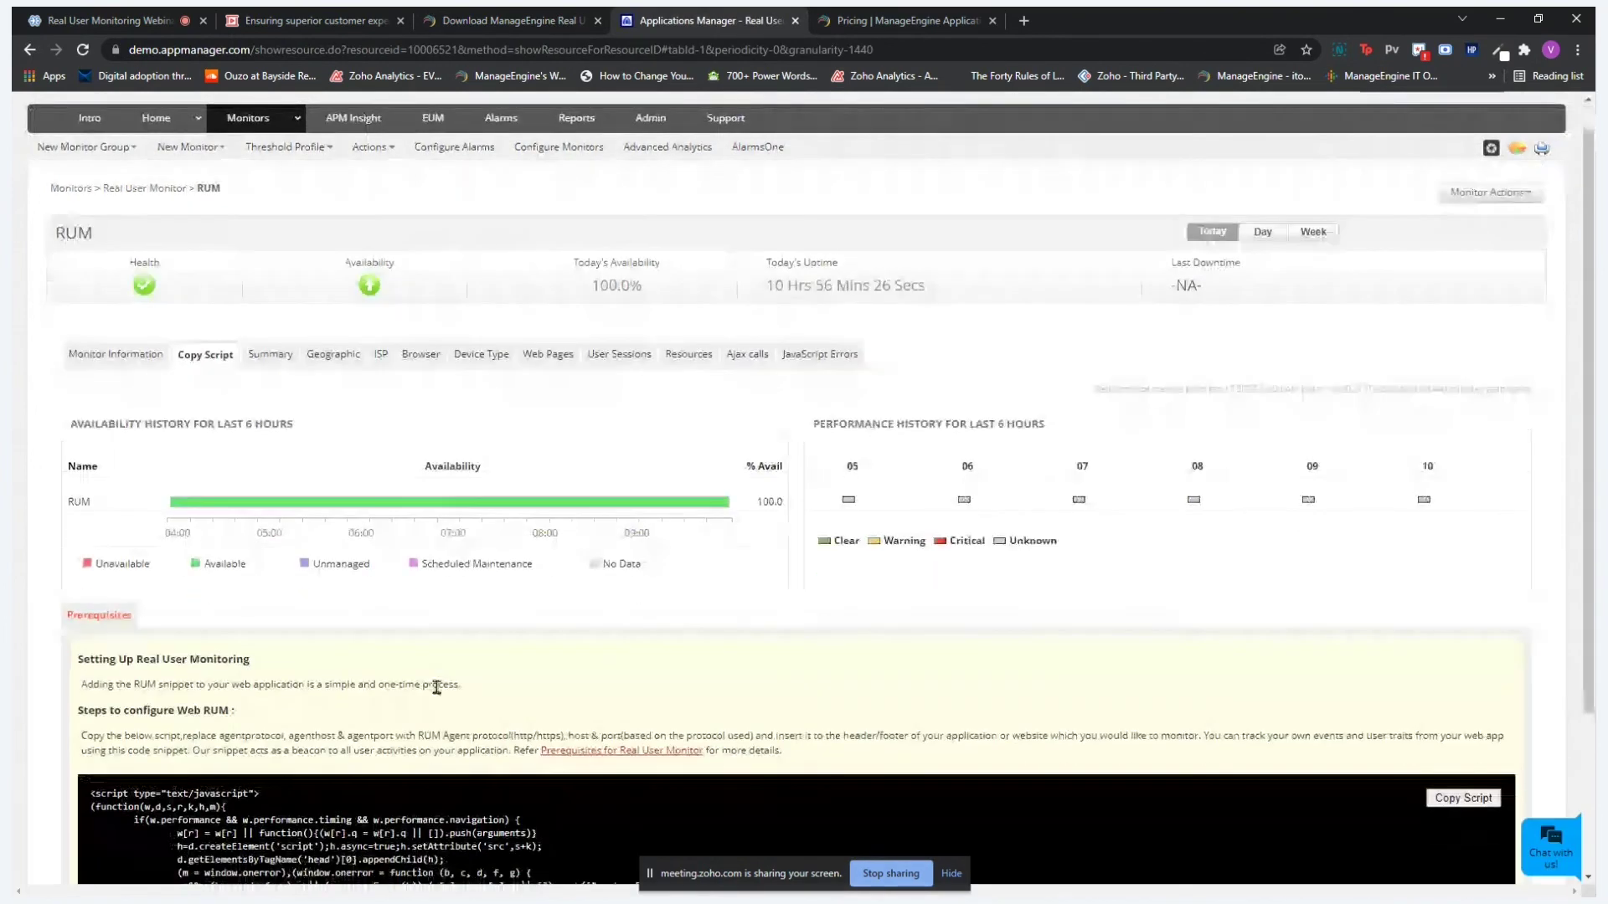
pyautogui.scroll(-3, 436, 687)
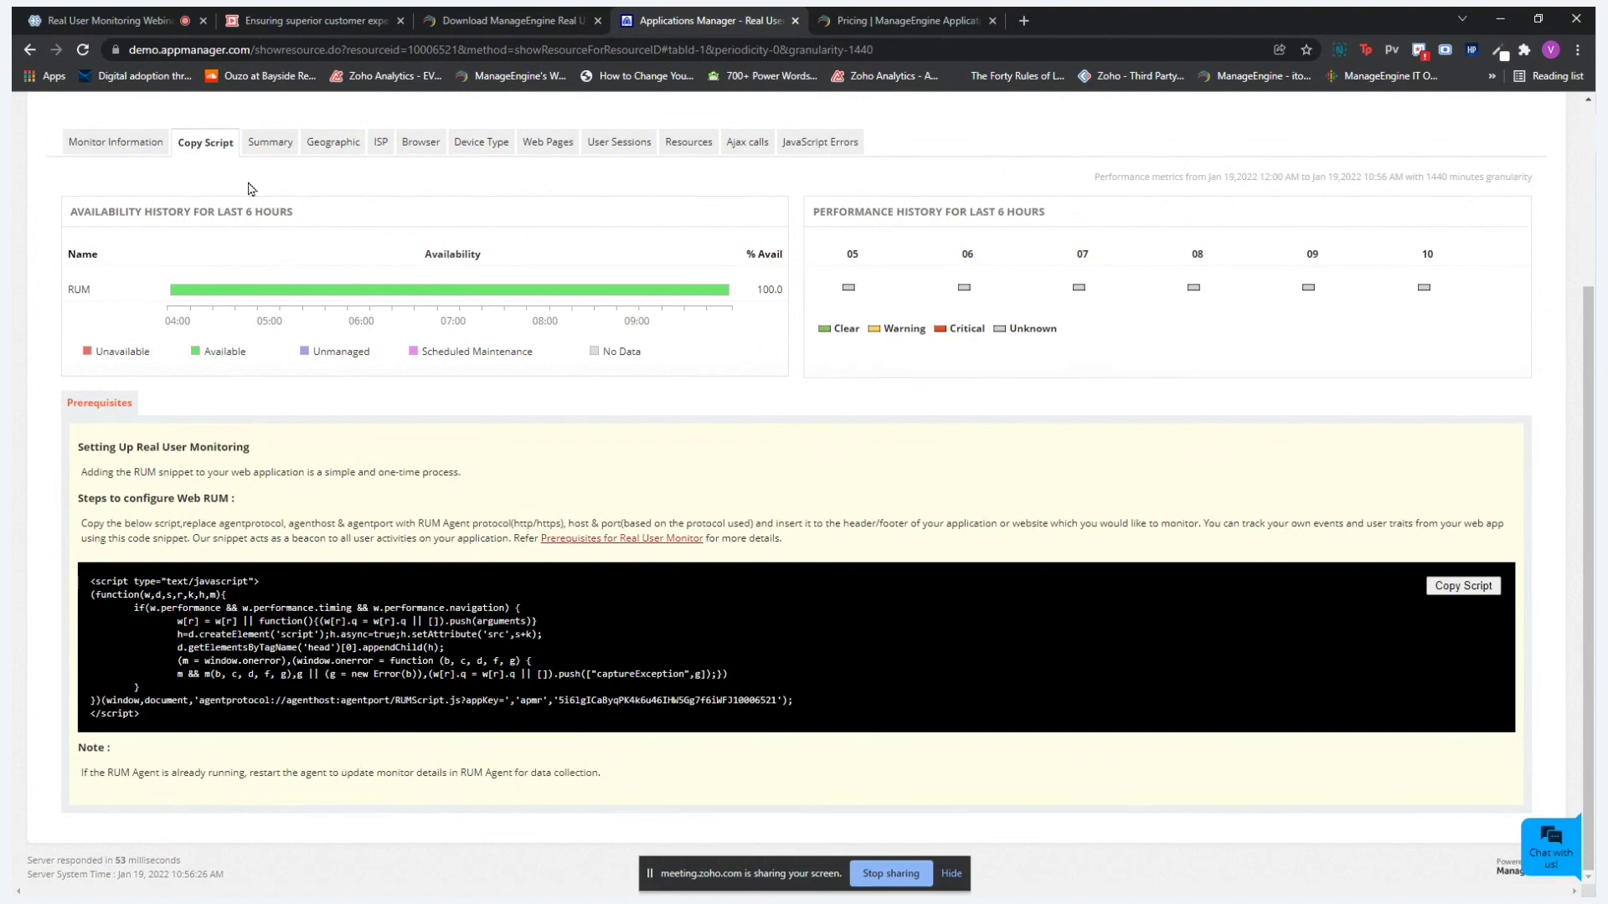
# - Review the RUM monitor's summary report, from the Apdex score and world map to the response time, page views and throughput charts
pyautogui.click(269, 143)
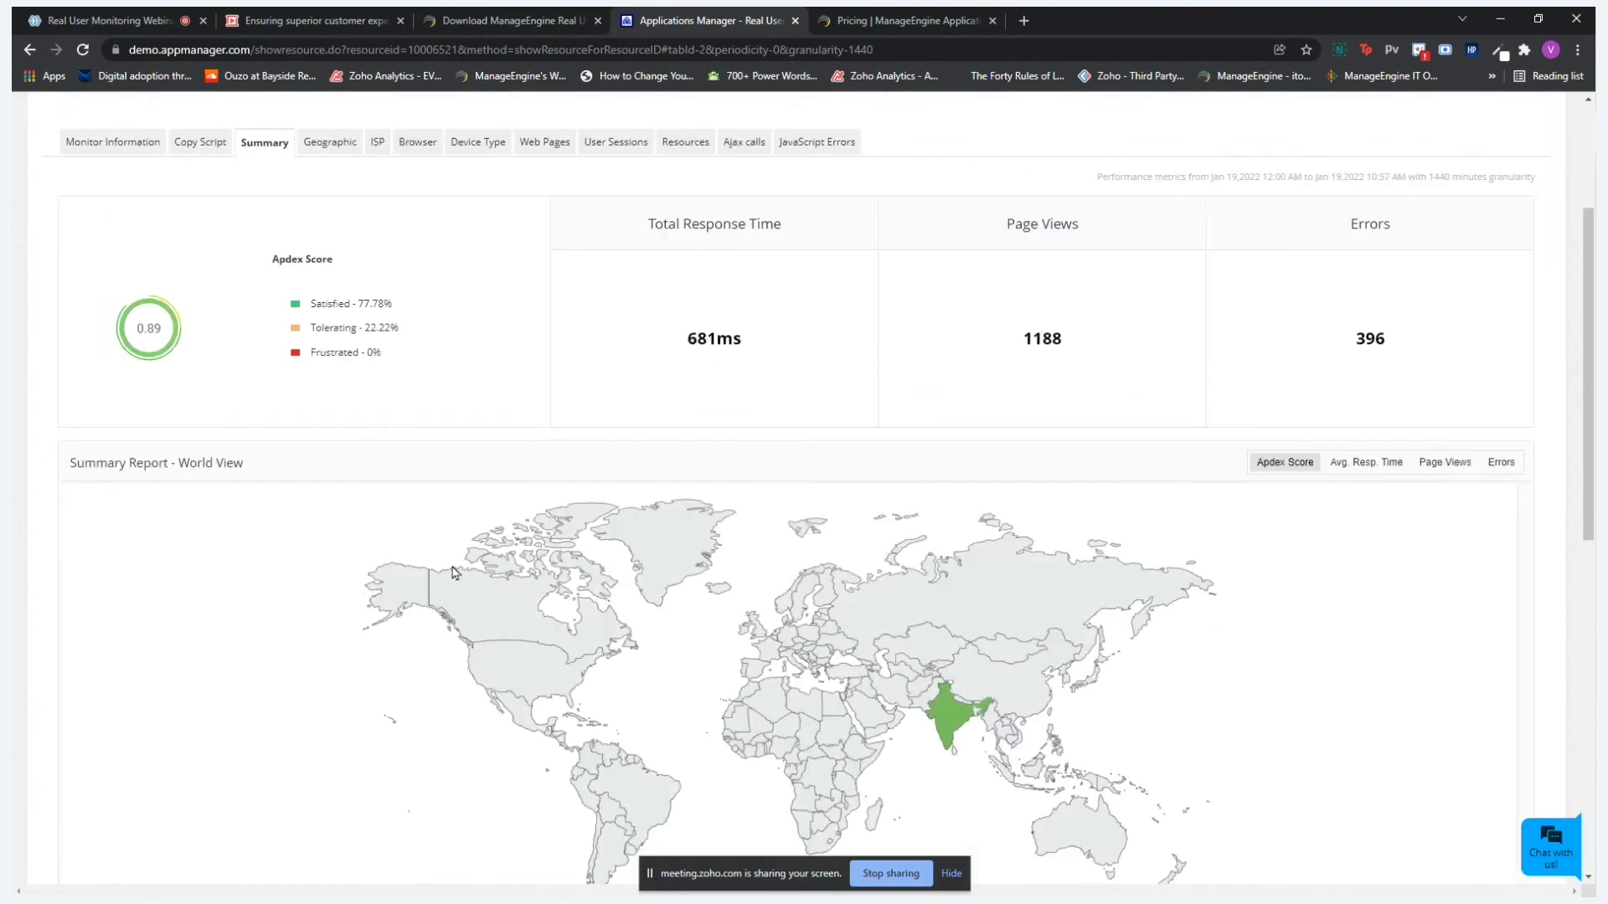
pyautogui.scroll(1, 454, 573)
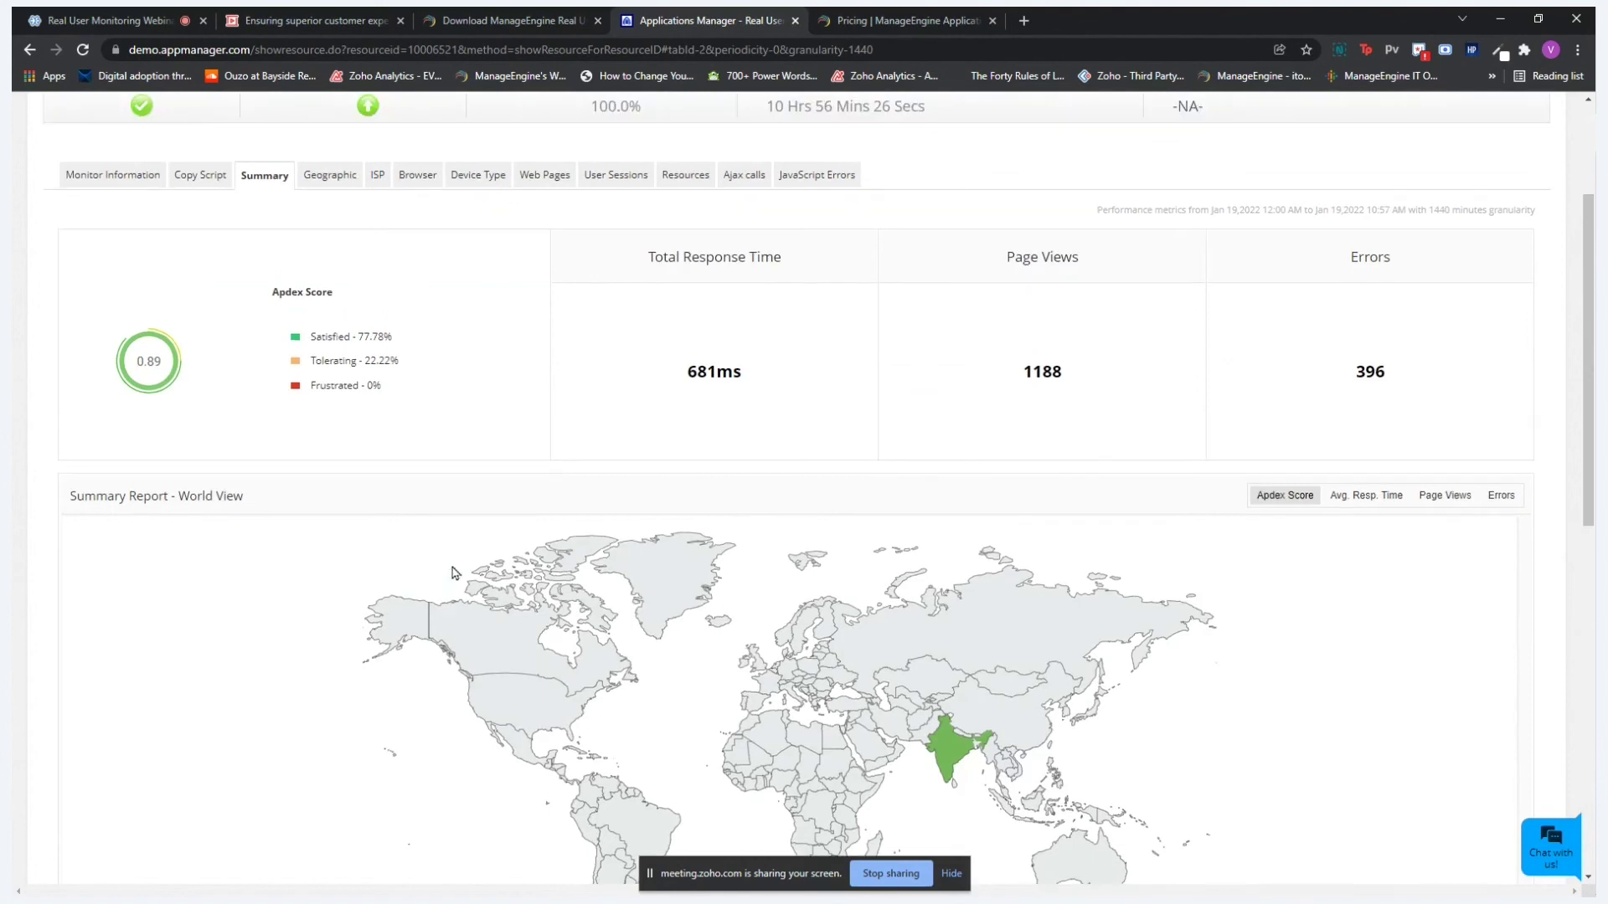
pyautogui.scroll(-1, 454, 573)
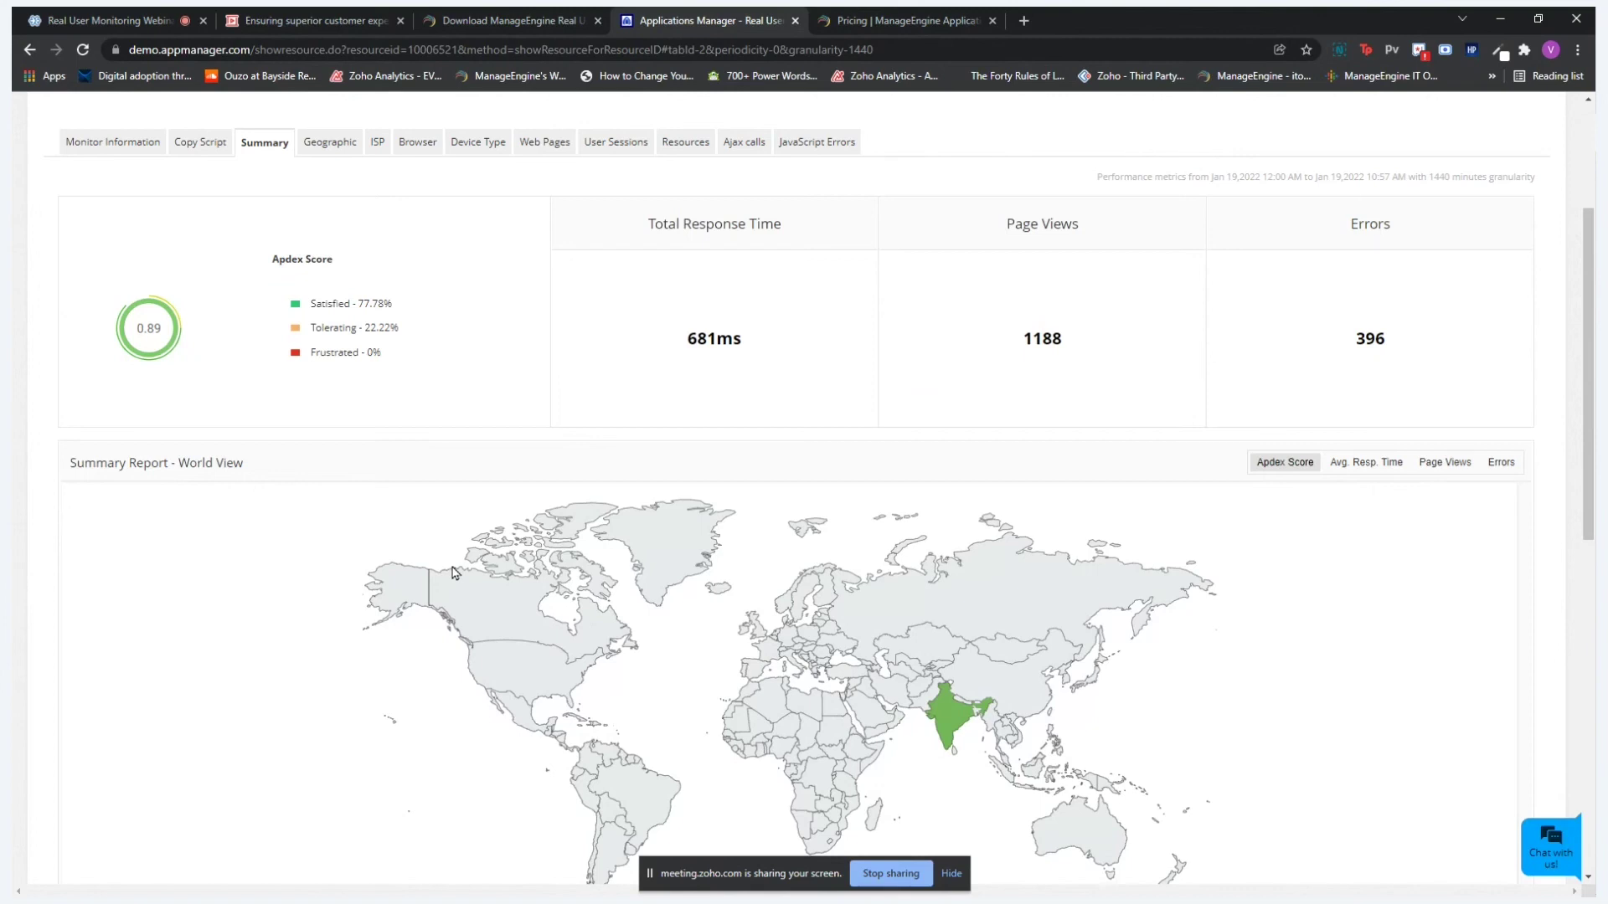
pyautogui.scroll(-1, 455, 573)
pyautogui.scroll(-2, 455, 572)
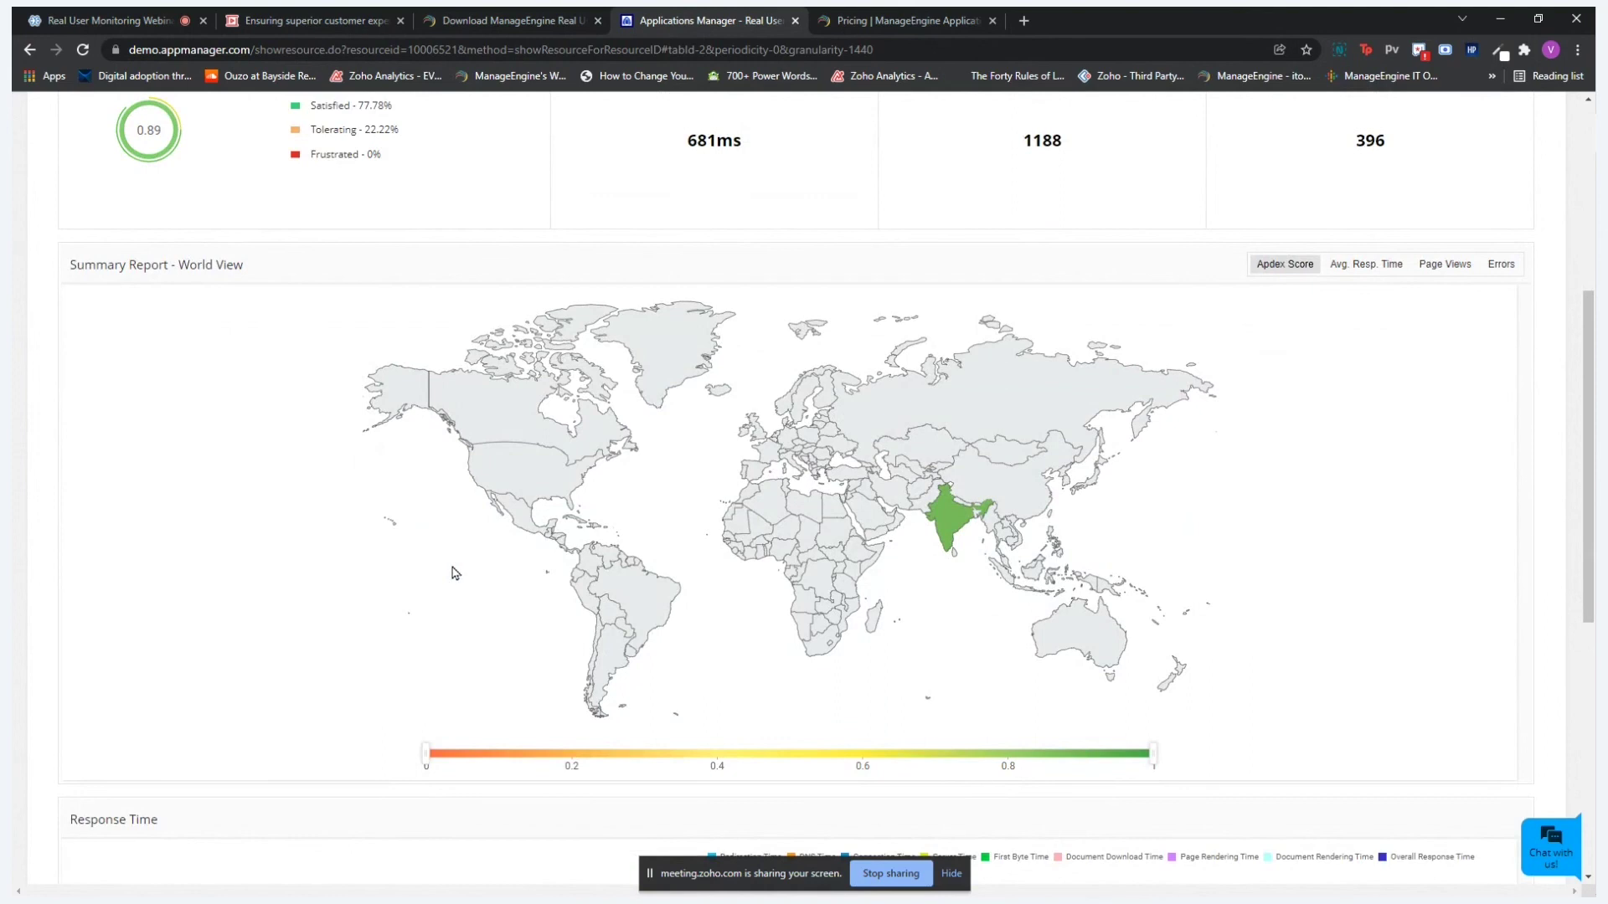
pyautogui.scroll(-1, 455, 572)
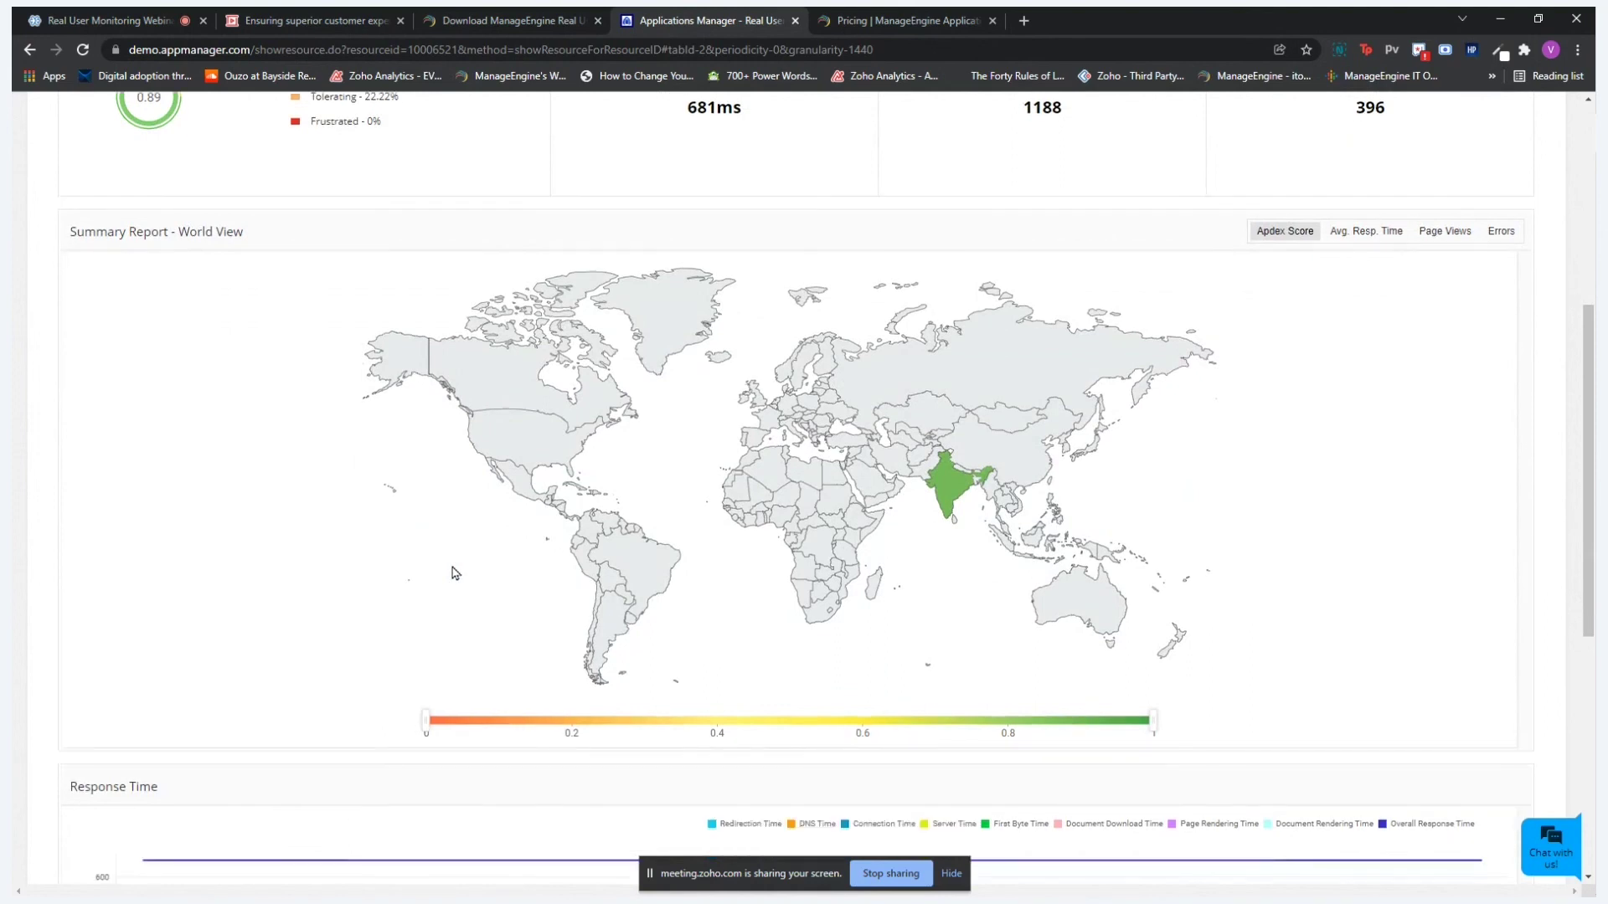
pyautogui.scroll(-4, 455, 573)
pyautogui.moveTo(647, 513)
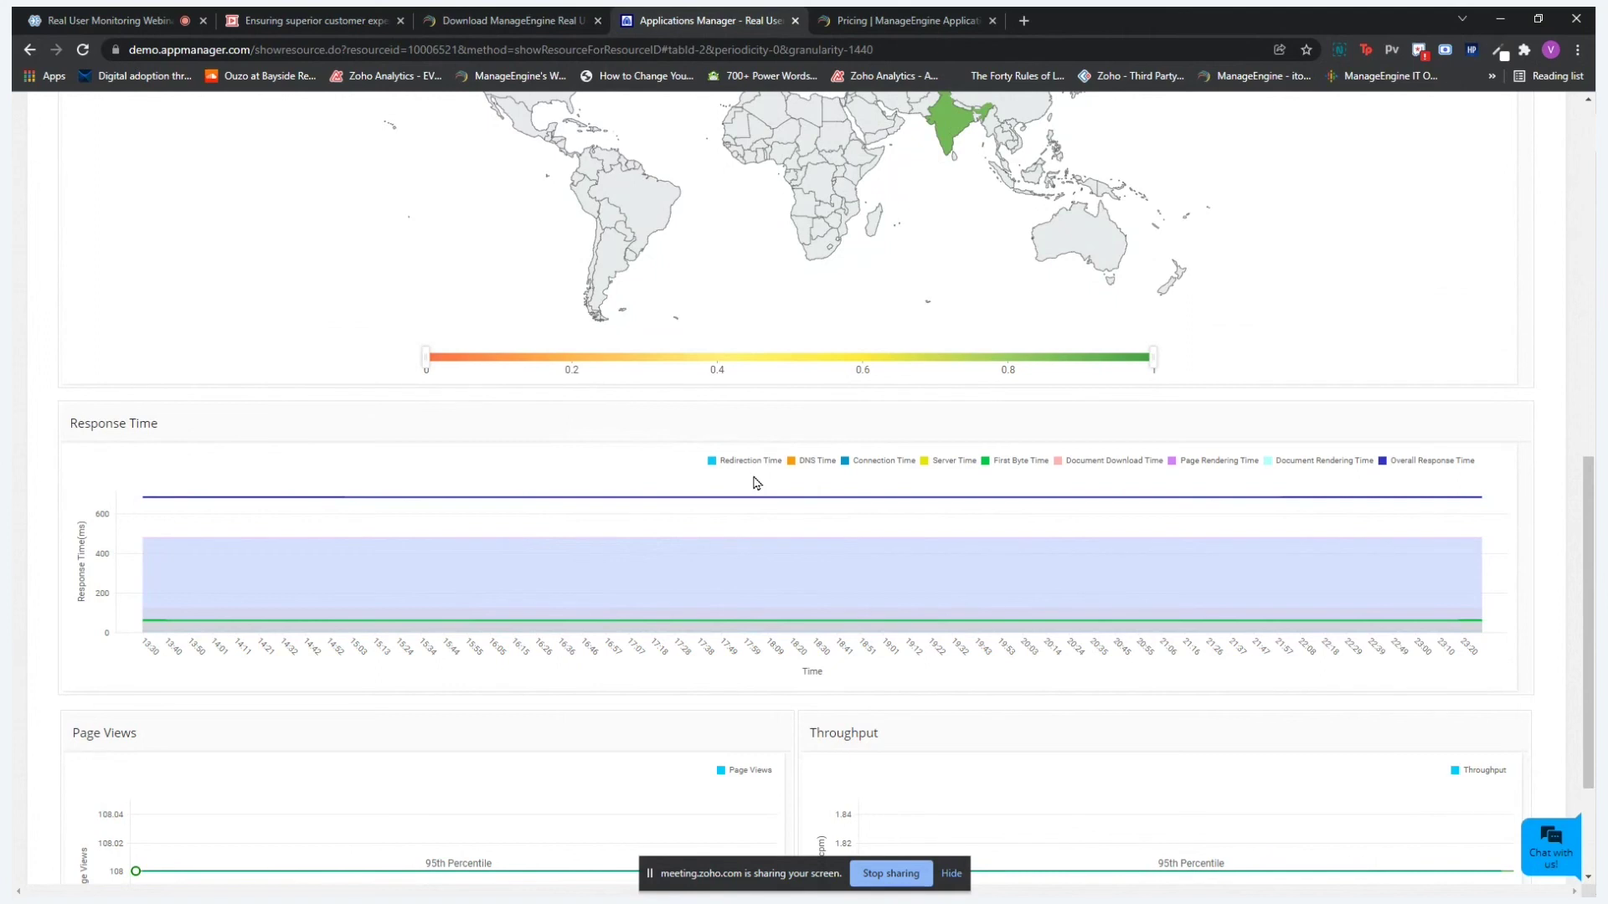
pyautogui.scroll(-3, 757, 483)
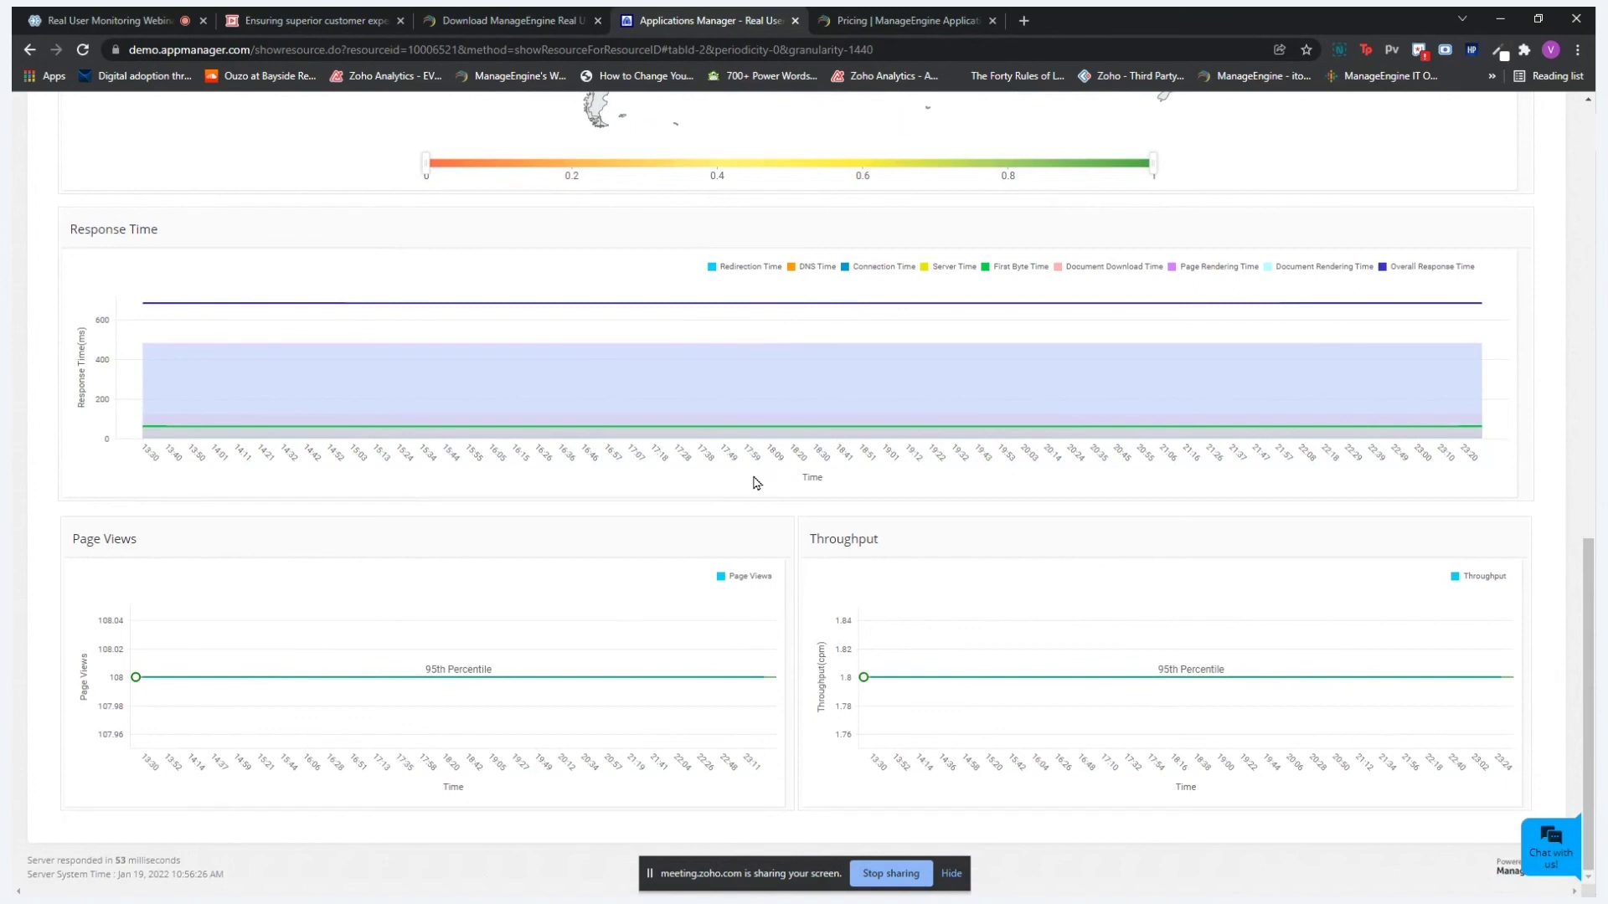
pyautogui.scroll(1, 756, 483)
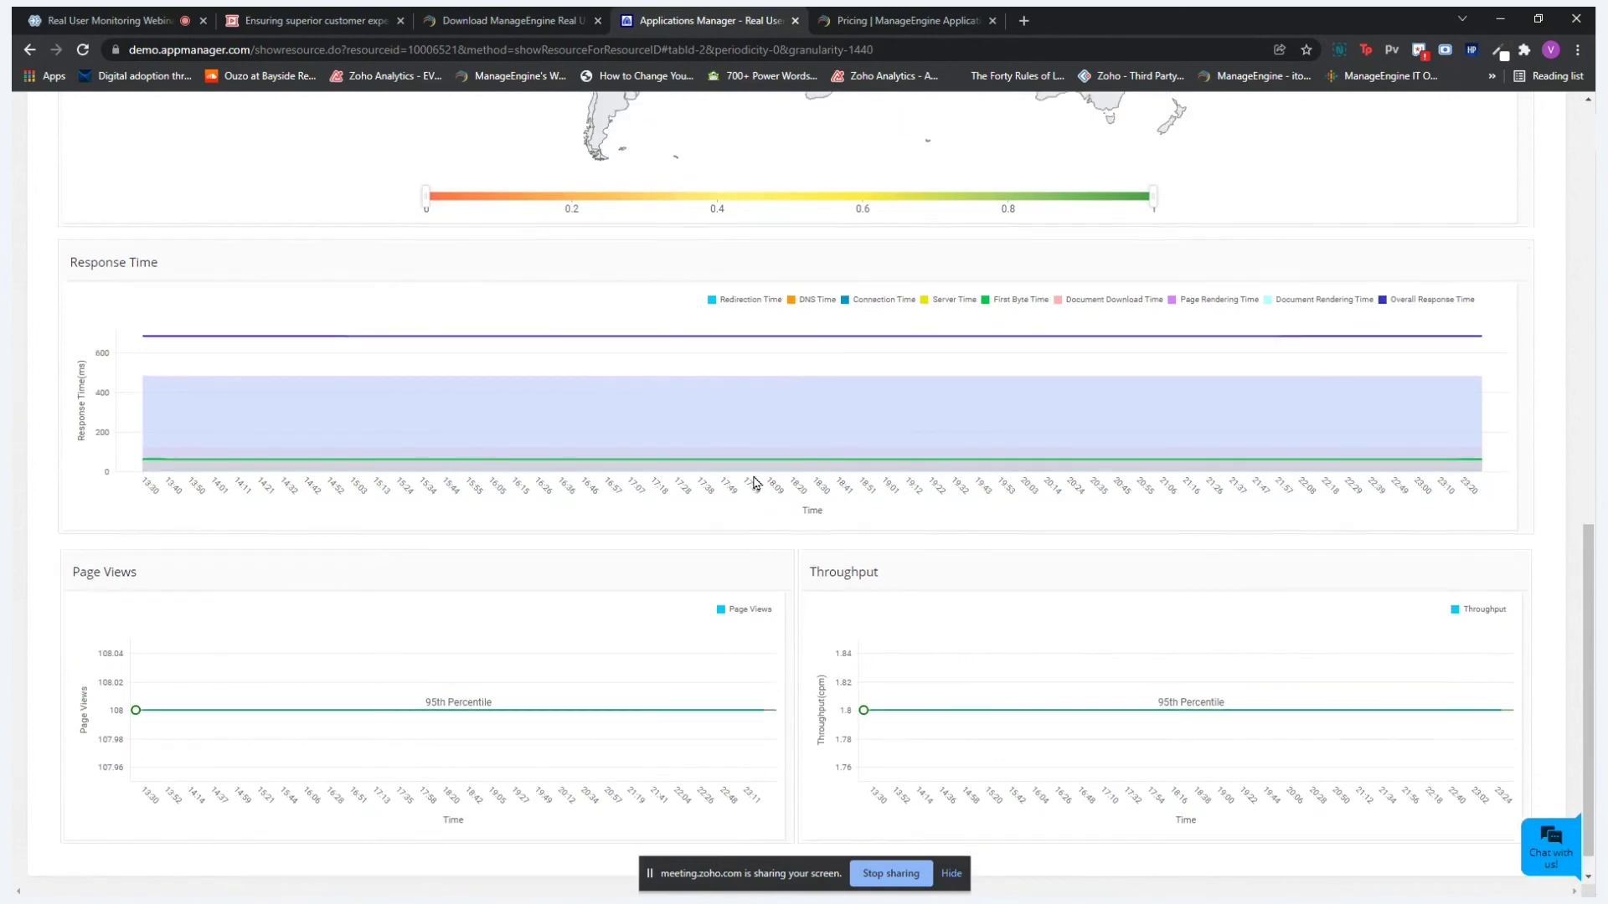
# - Review the RUM monitor's geographic report, including the world map and the Geographic Summary table with its entry-count options
pyautogui.scroll(12, 756, 483)
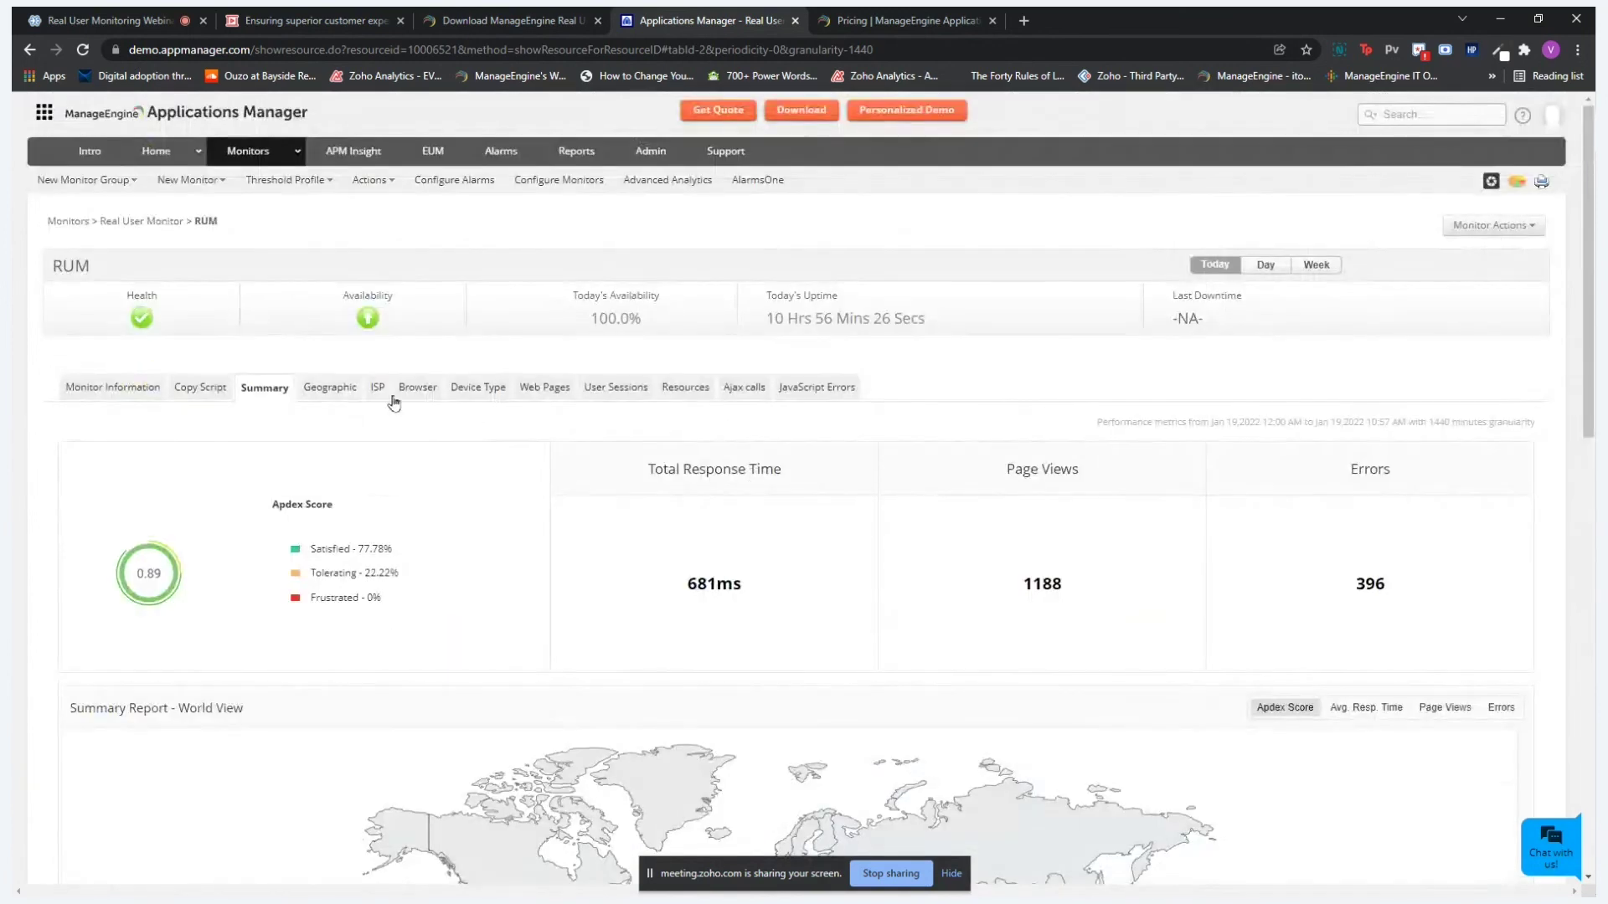
pyautogui.click(355, 391)
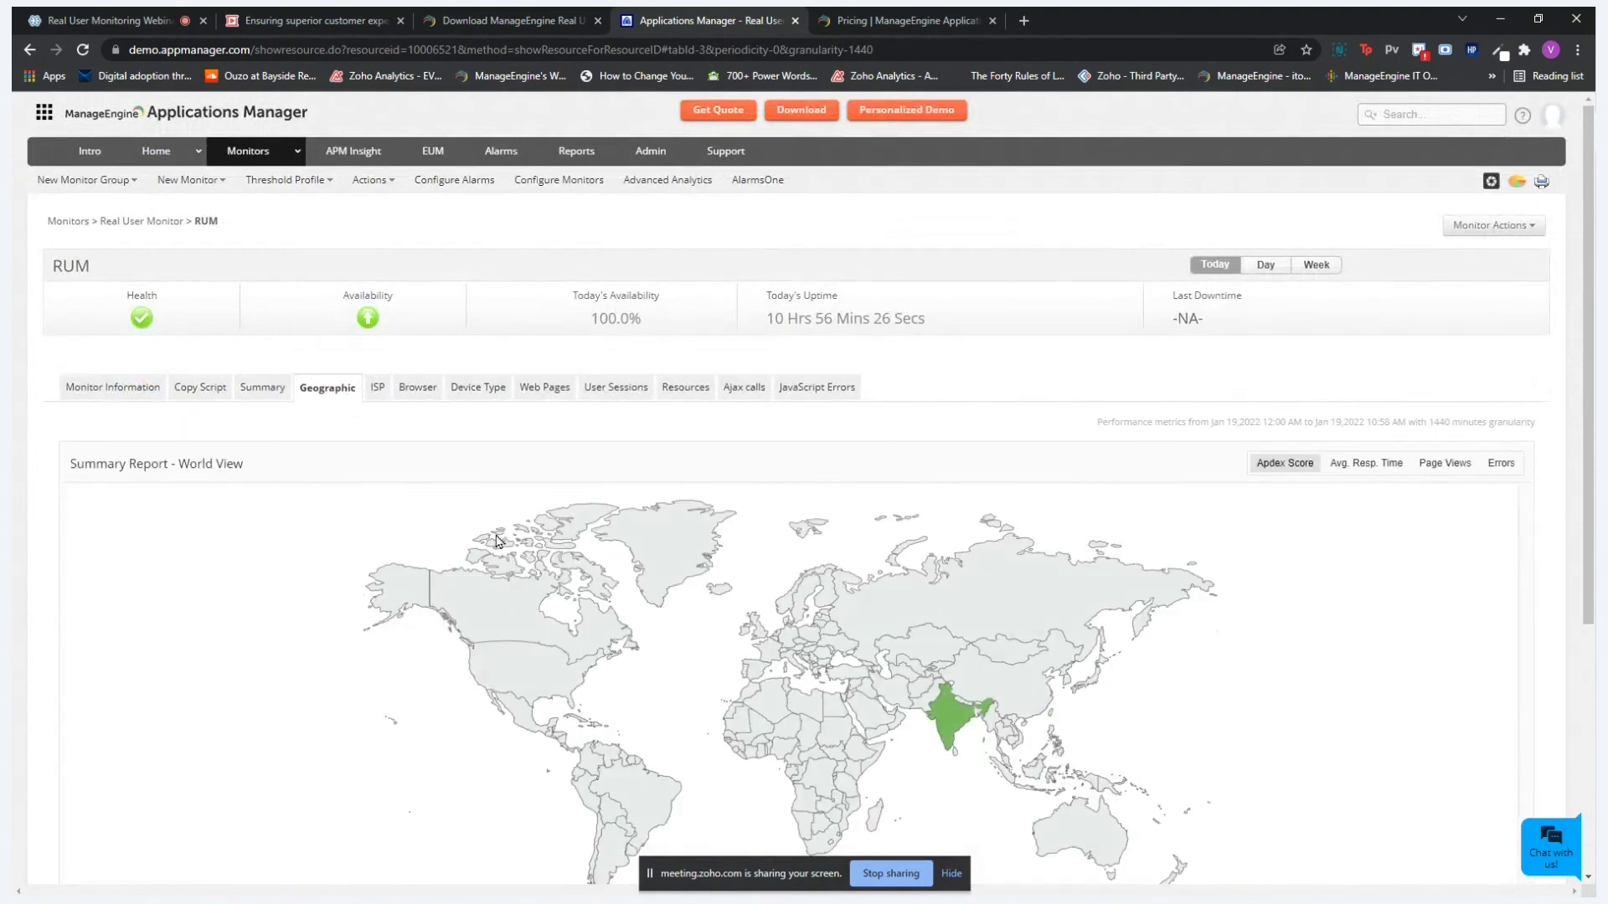
pyautogui.scroll(-2, 496, 540)
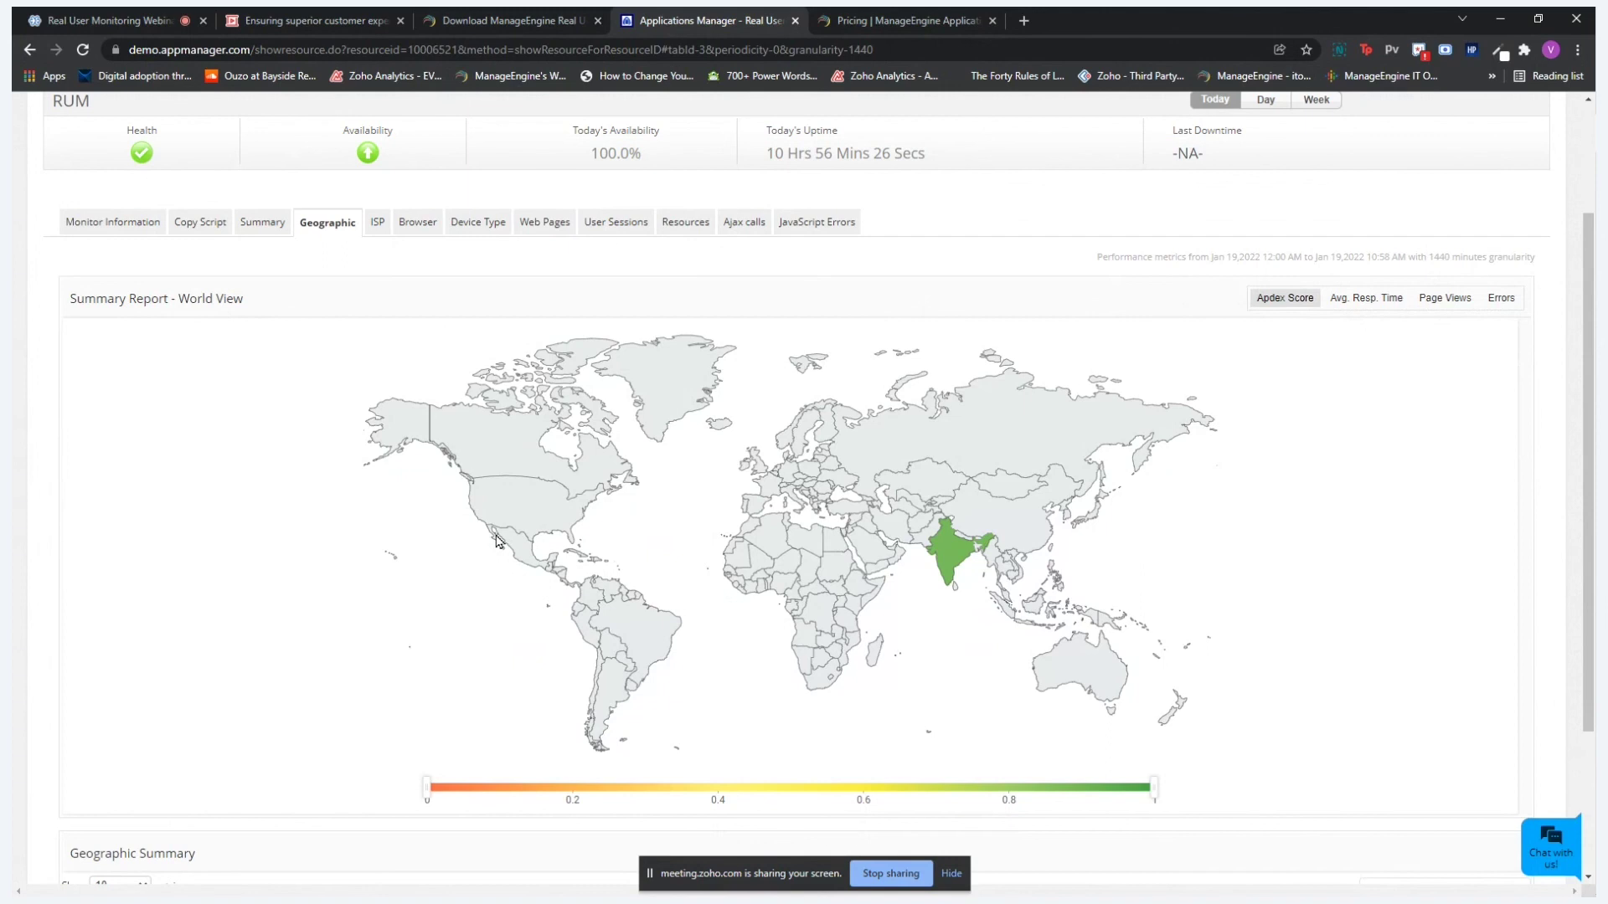
pyautogui.scroll(-3, 496, 540)
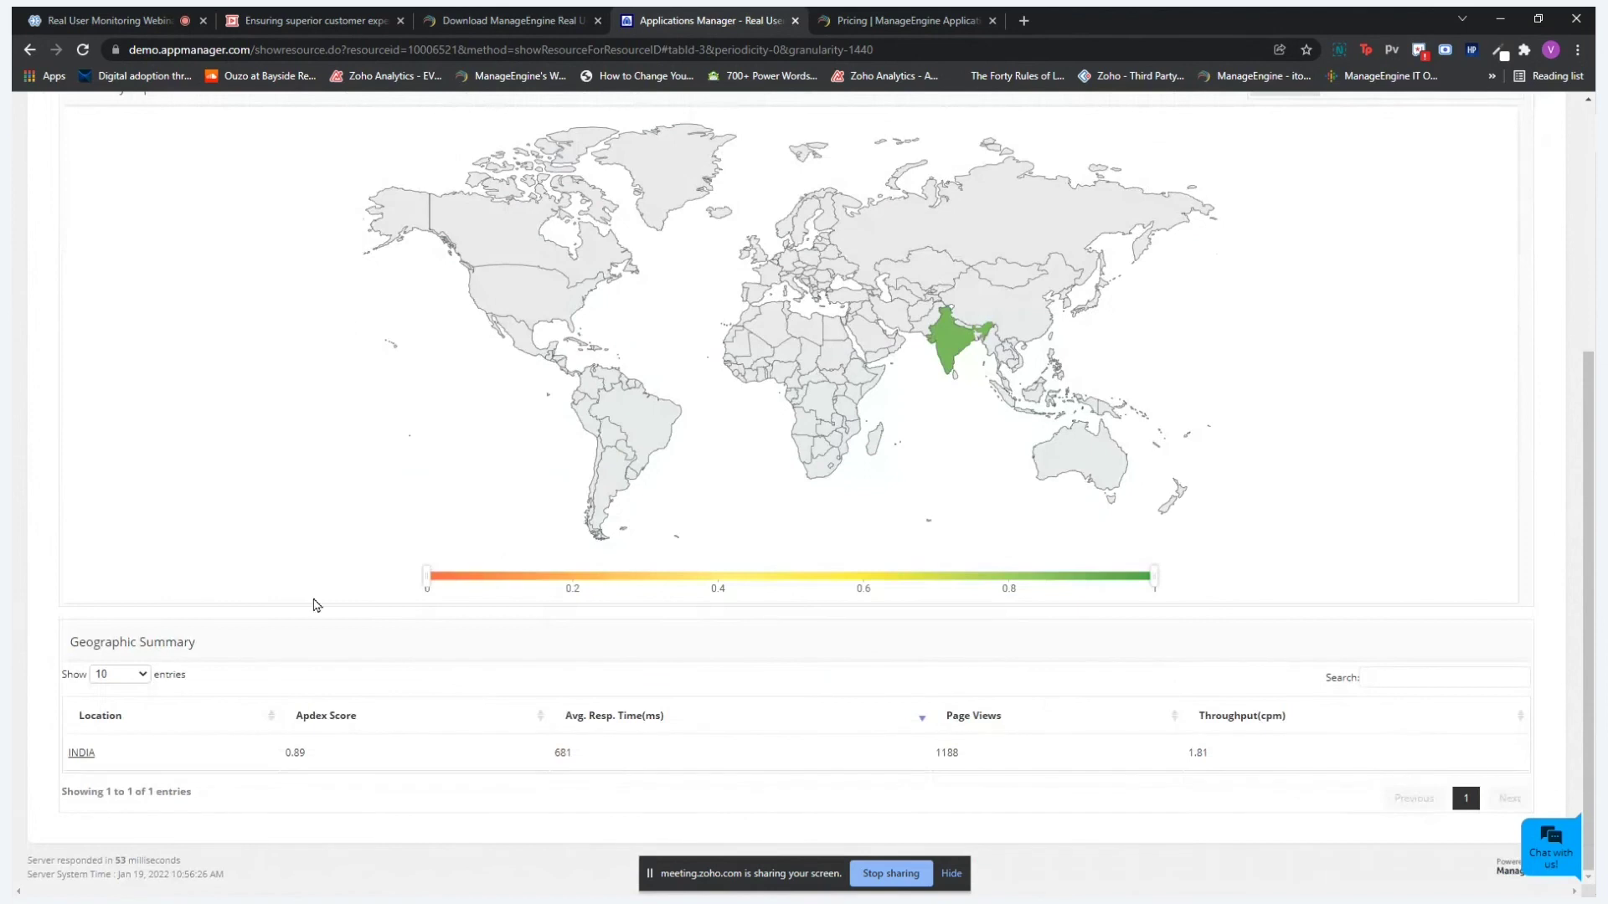
pyautogui.click(139, 676)
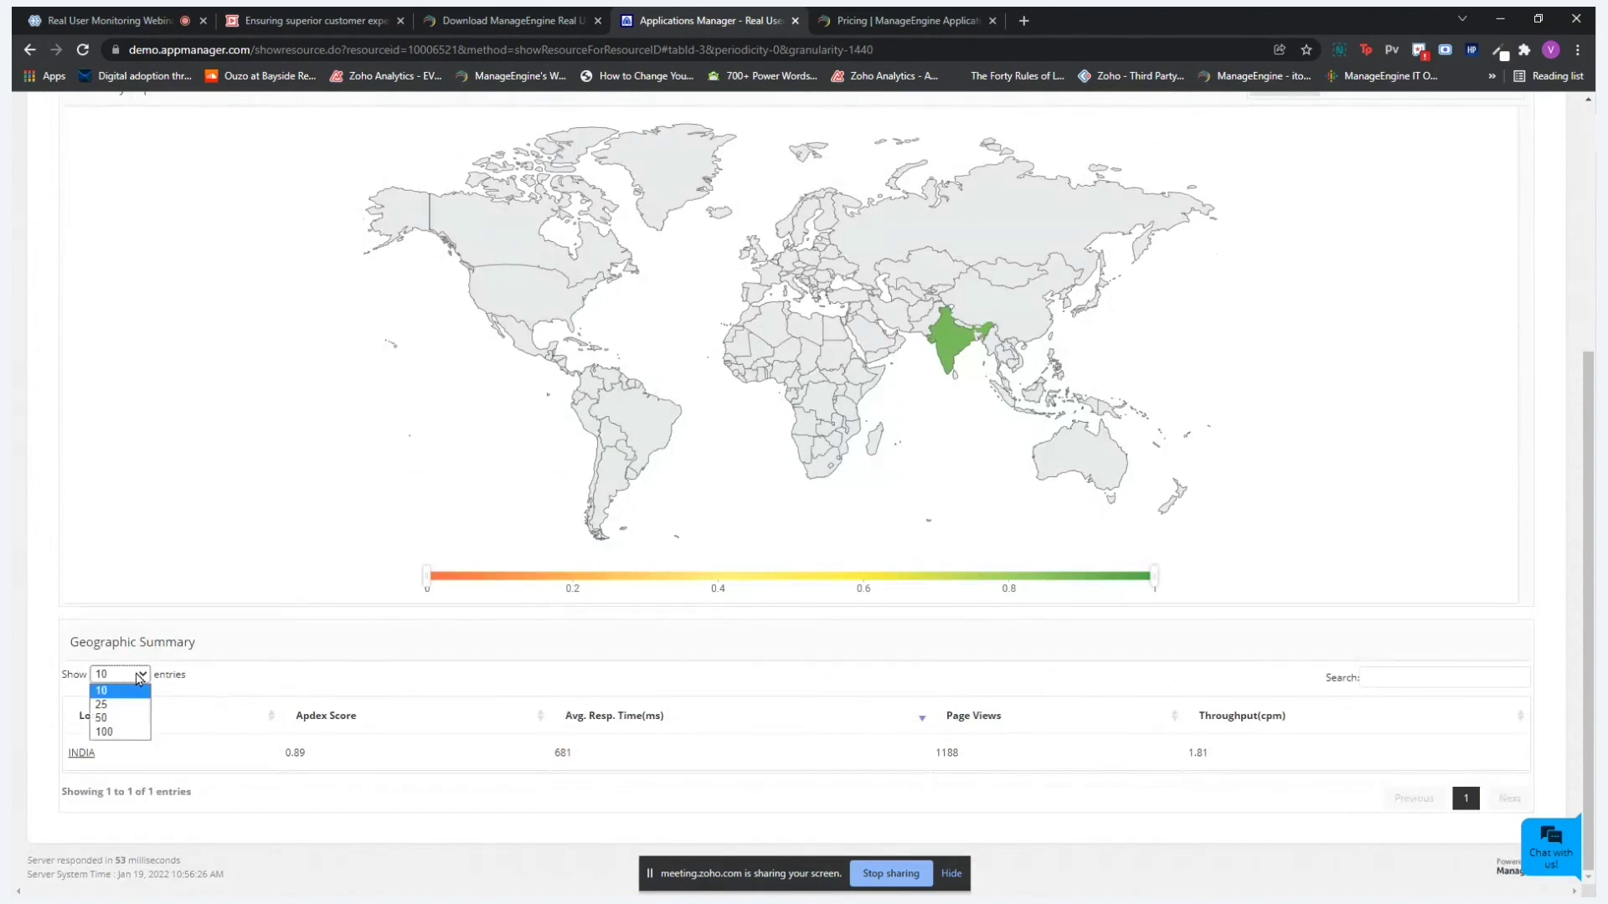
pyautogui.click(224, 665)
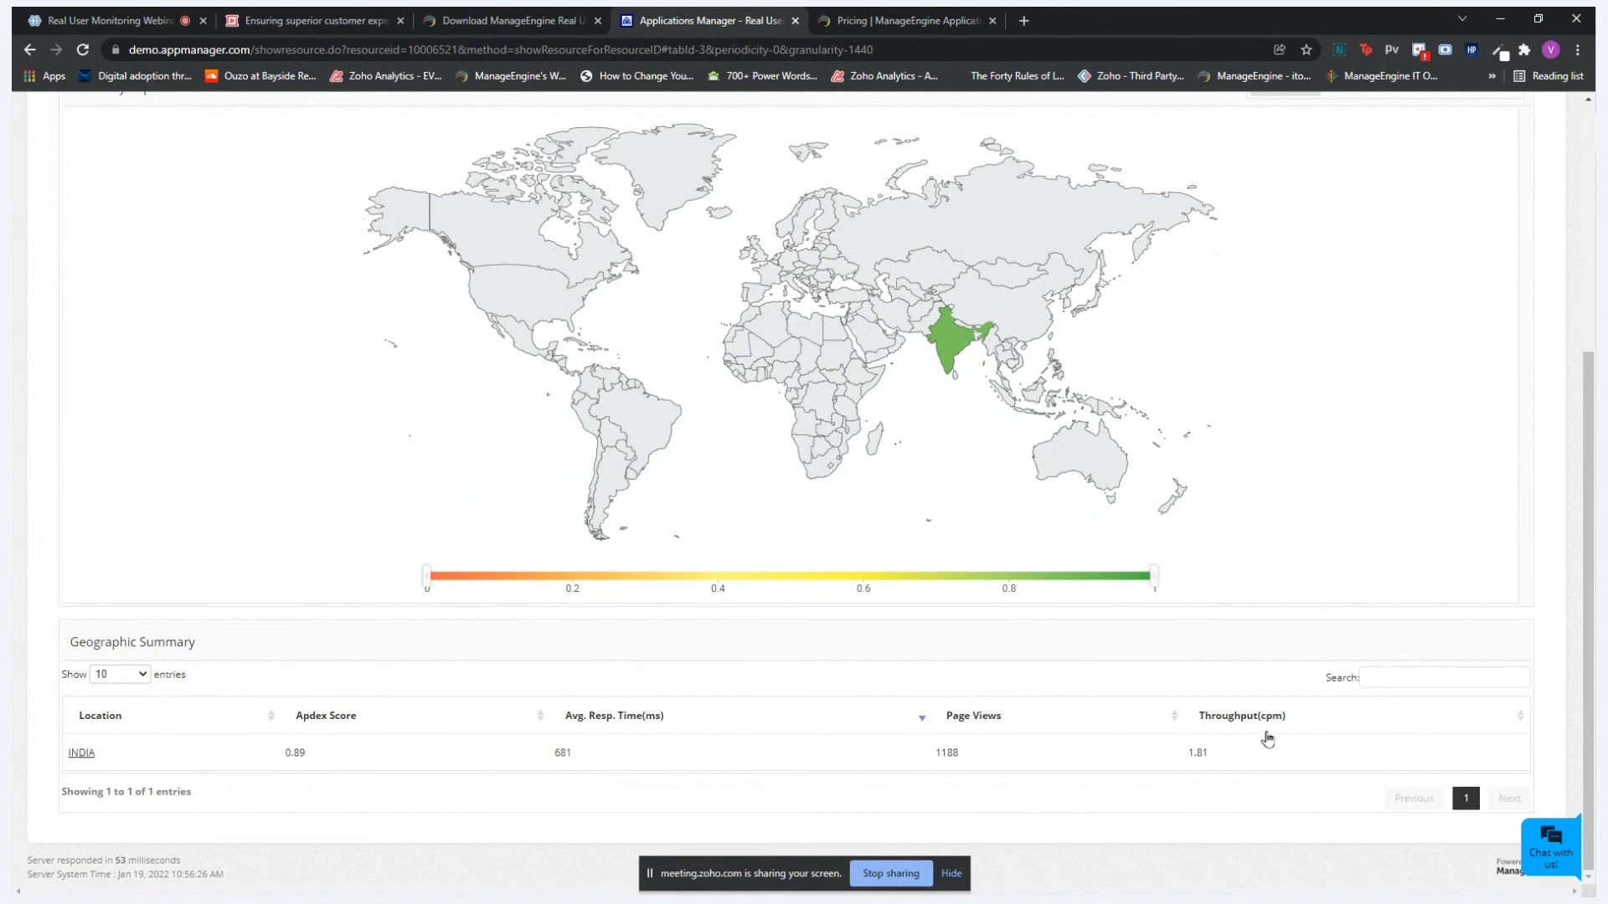
# - View the RUM monitor's response time by ISP and the ISP Summary table
pyautogui.scroll(4, 1254, 584)
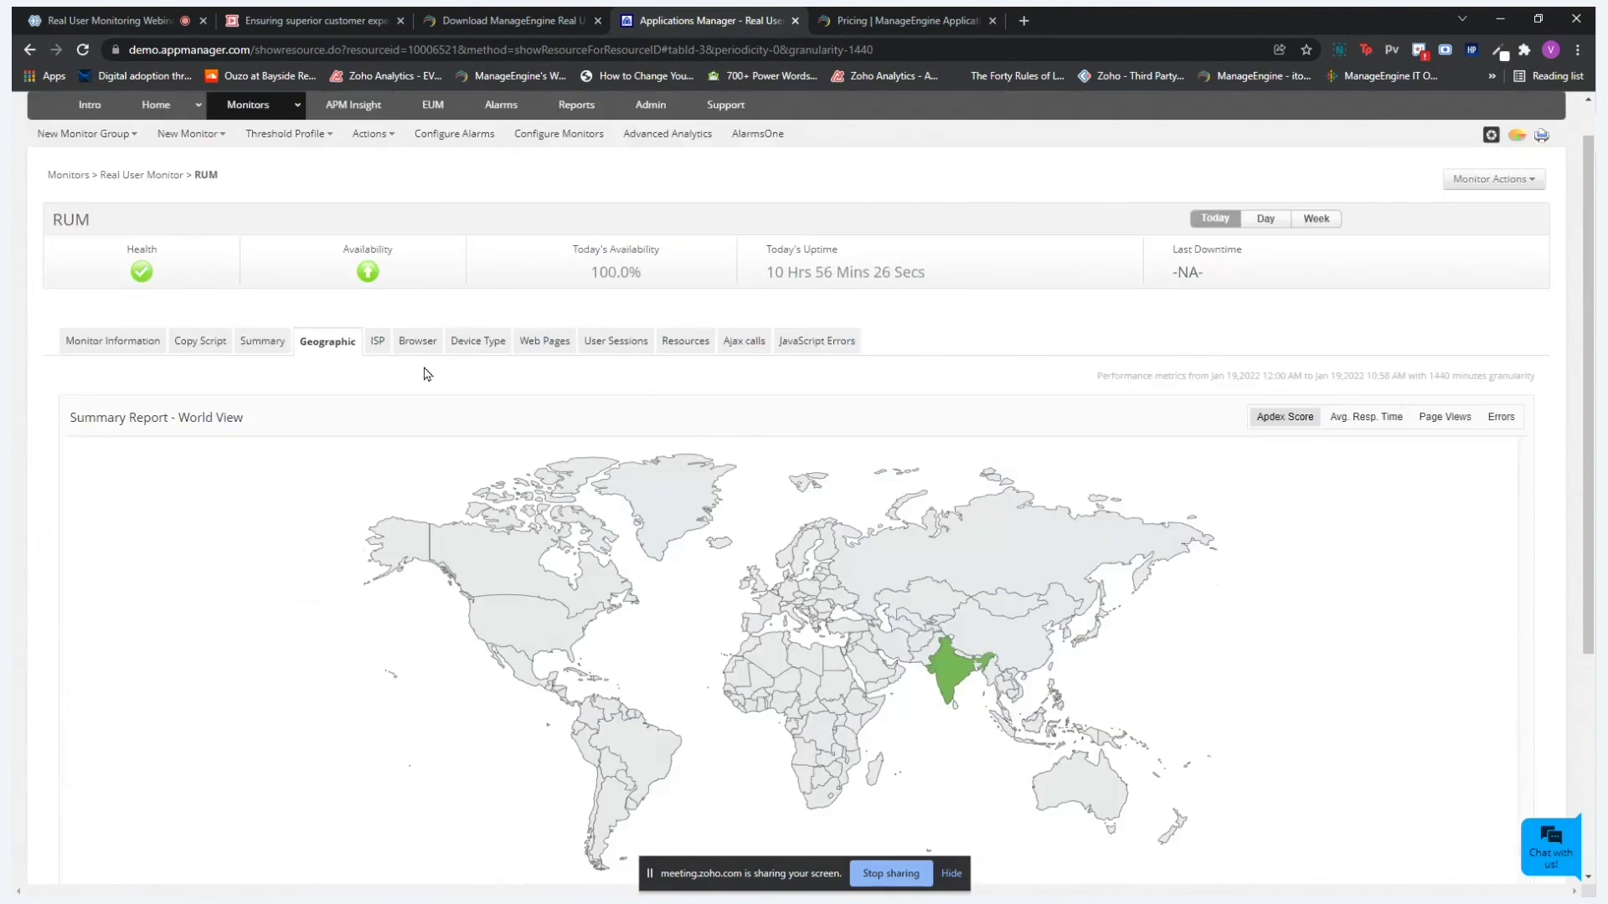
pyautogui.click(378, 342)
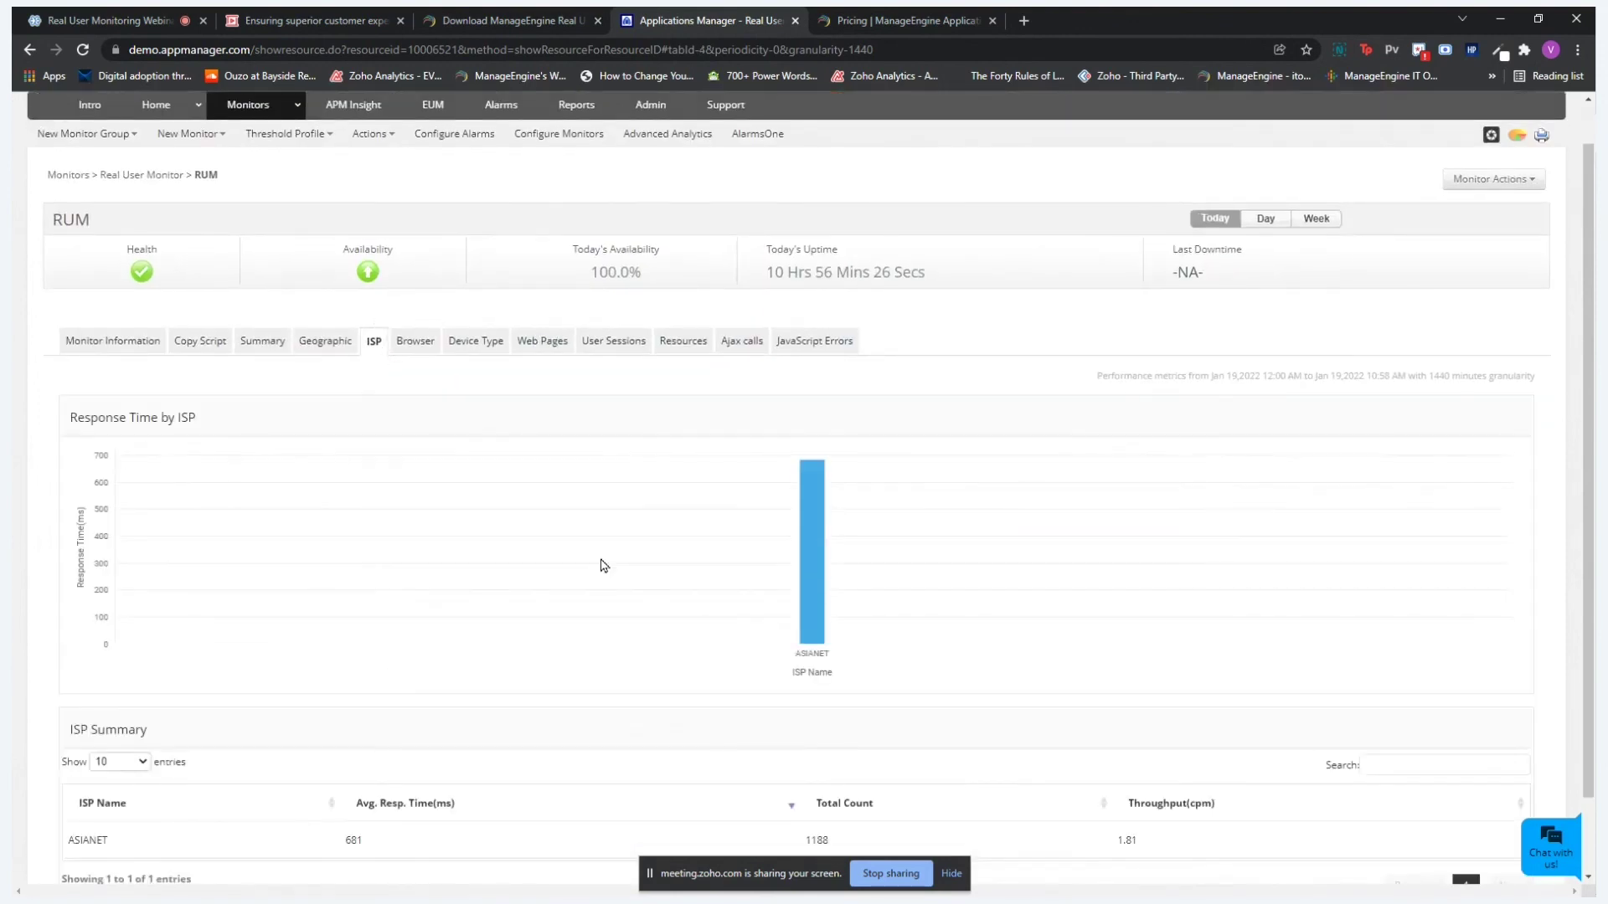
pyautogui.scroll(-1, 603, 565)
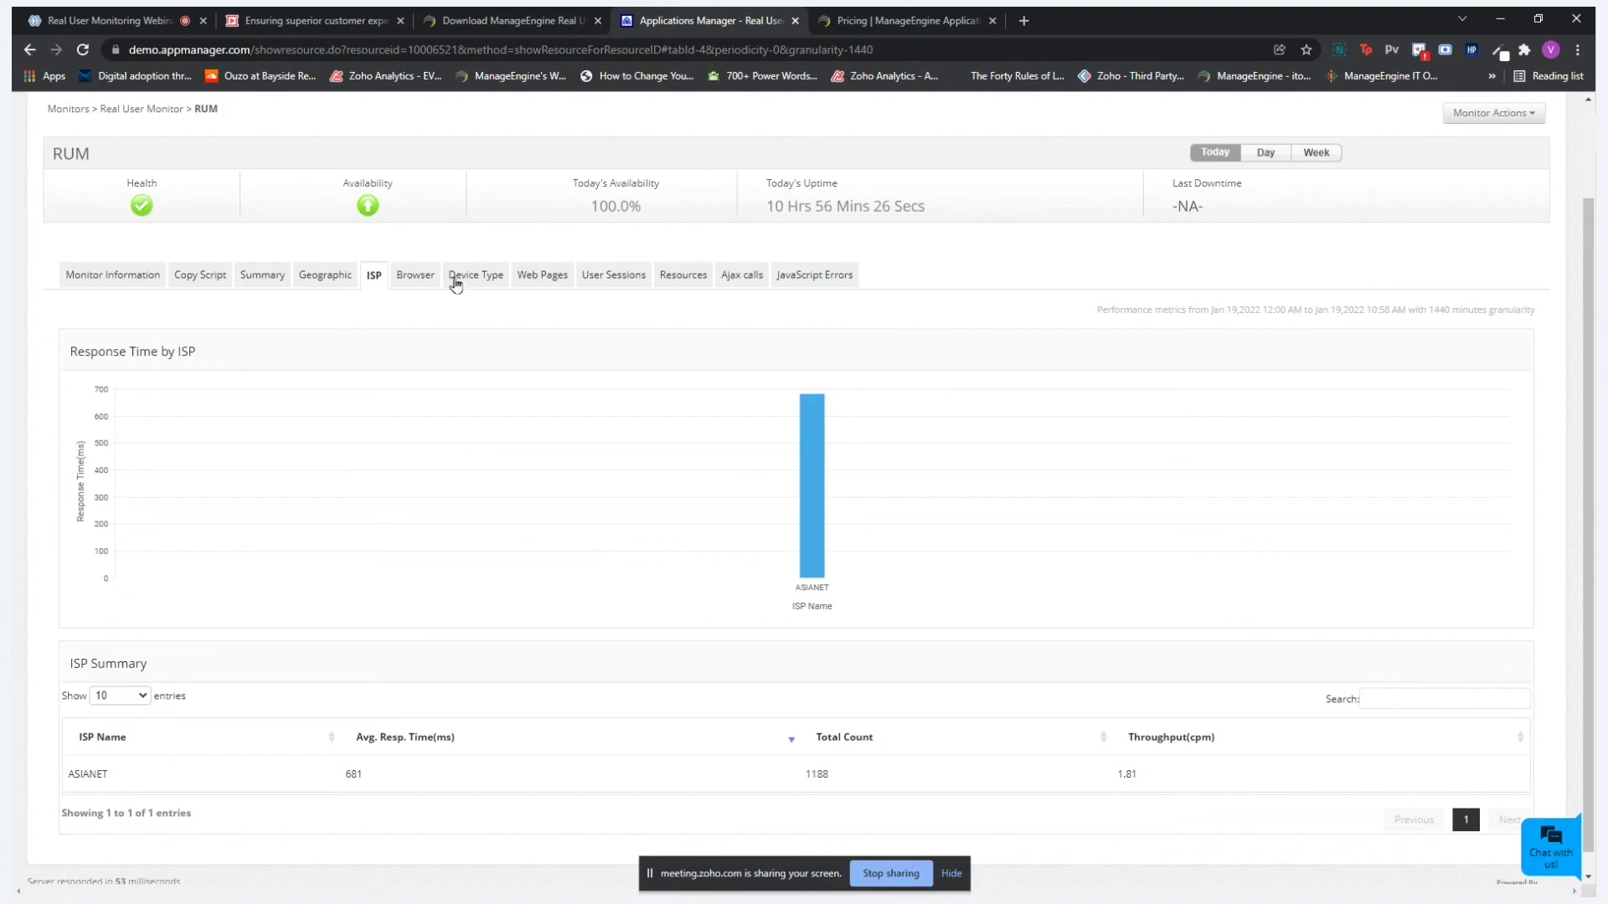
# - Review the browser report's response time, usage split and summary, and open the Firefox details
pyautogui.click(421, 281)
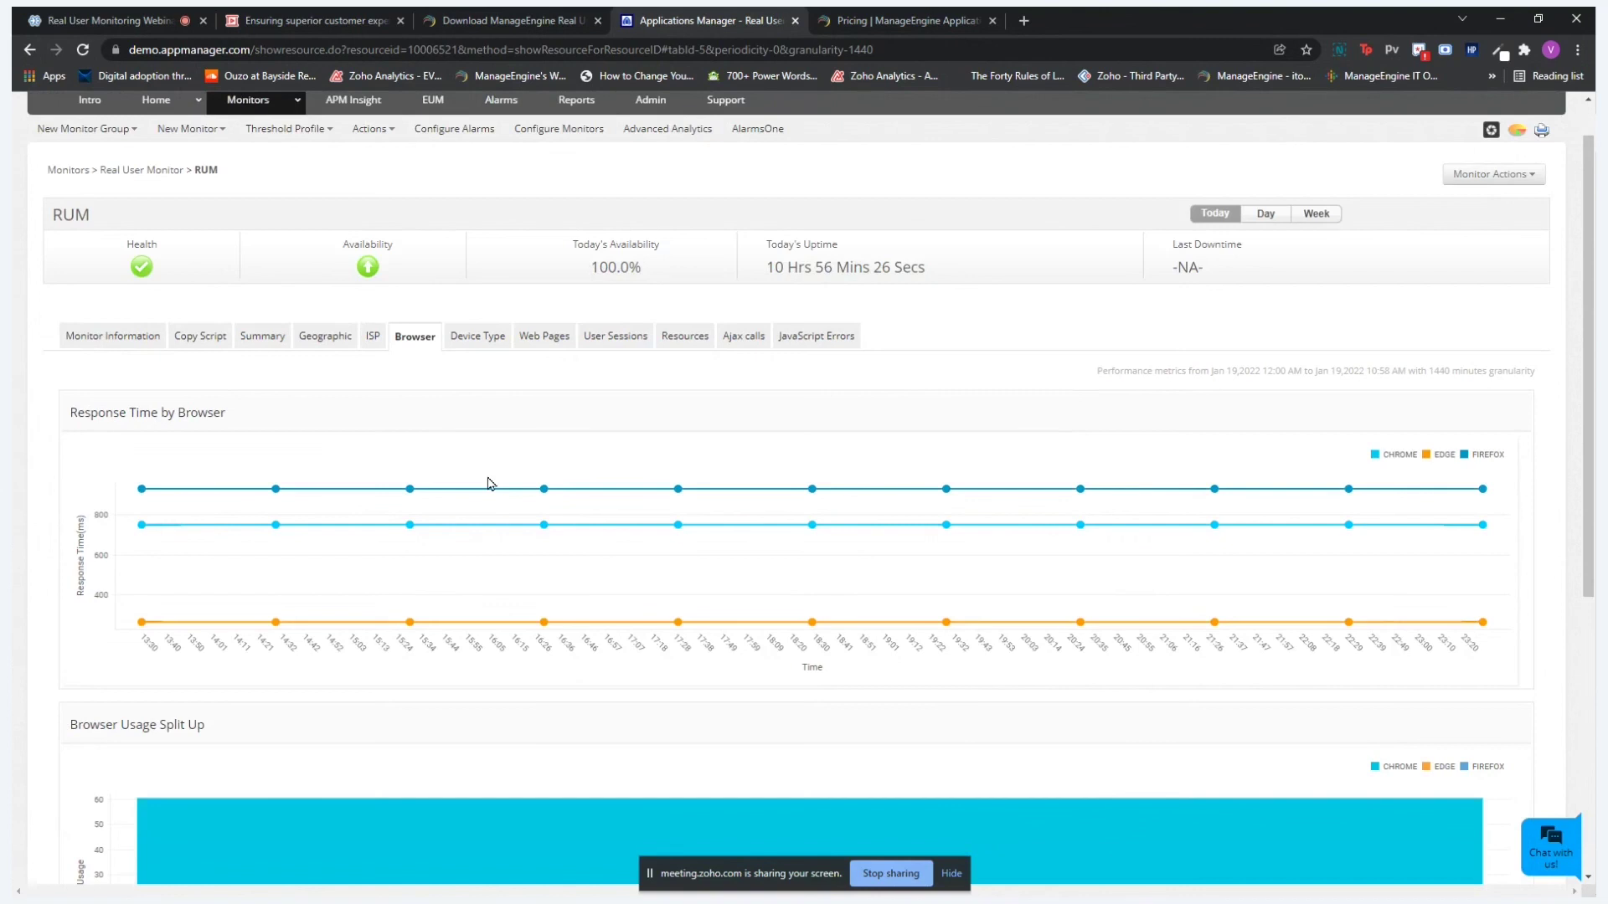
pyautogui.scroll(-2, 490, 484)
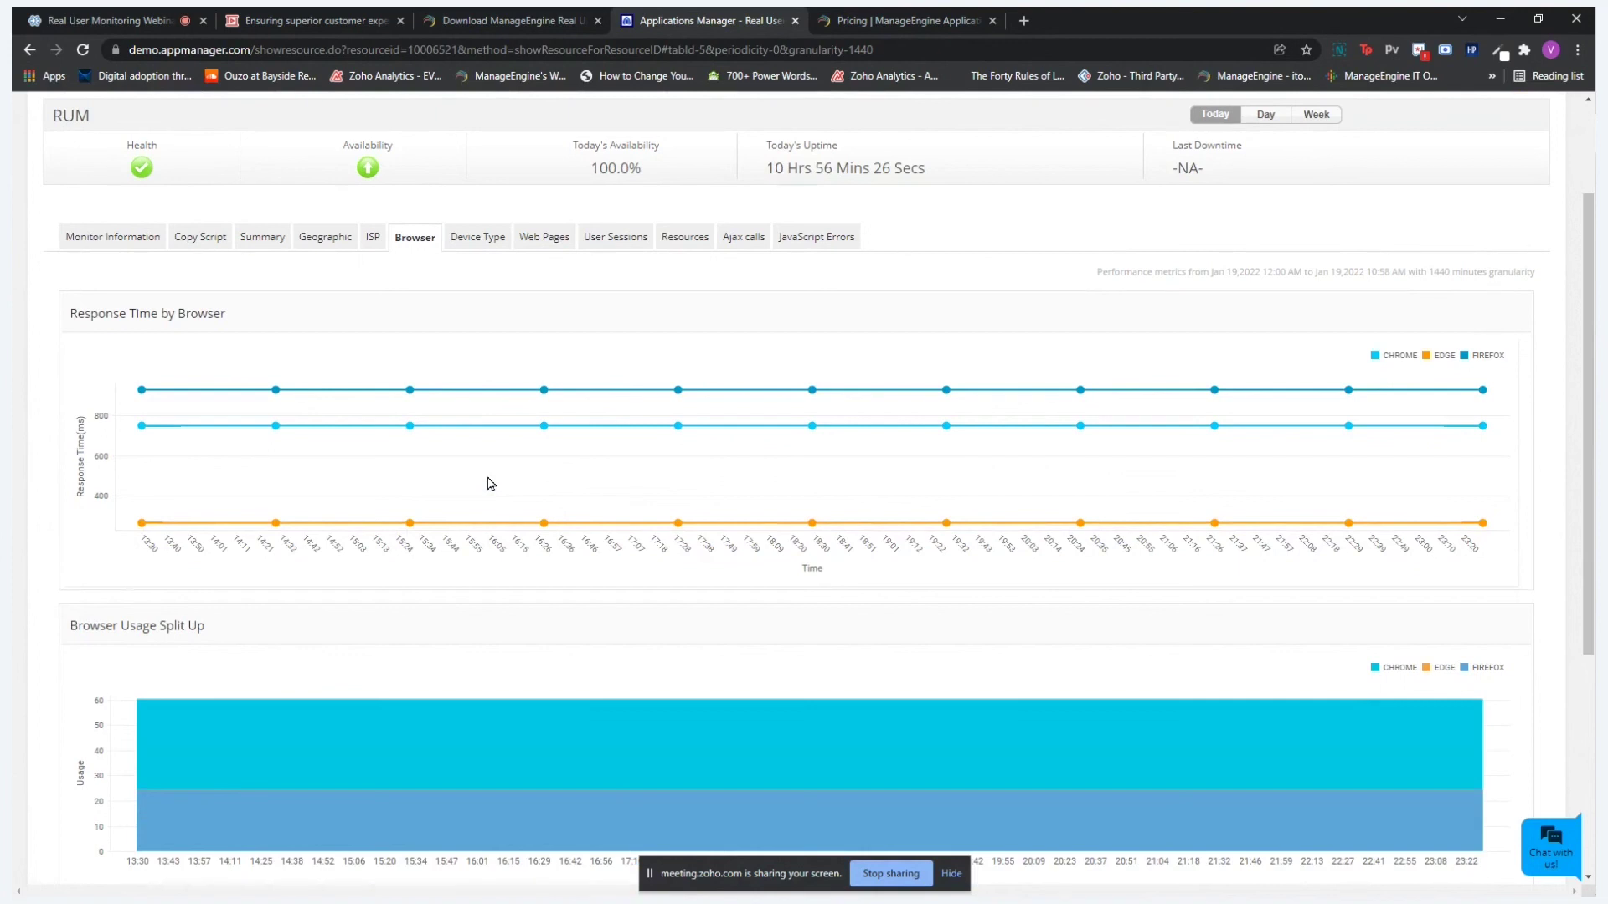
pyautogui.scroll(-5, 490, 484)
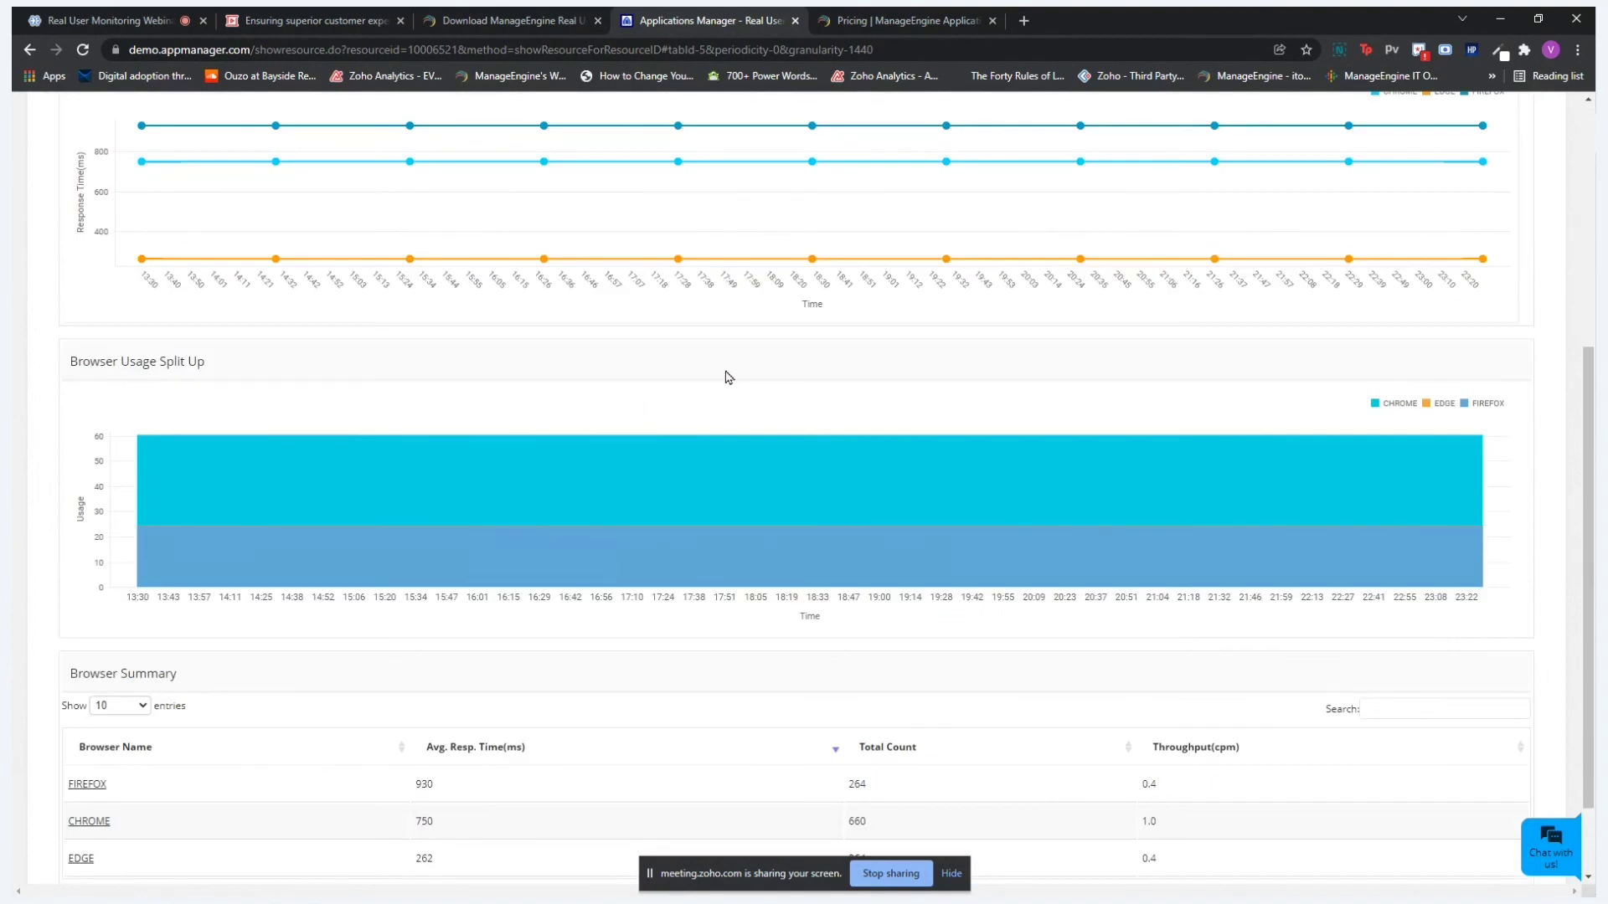
pyautogui.scroll(-1, 728, 377)
pyautogui.scroll(-2, 728, 377)
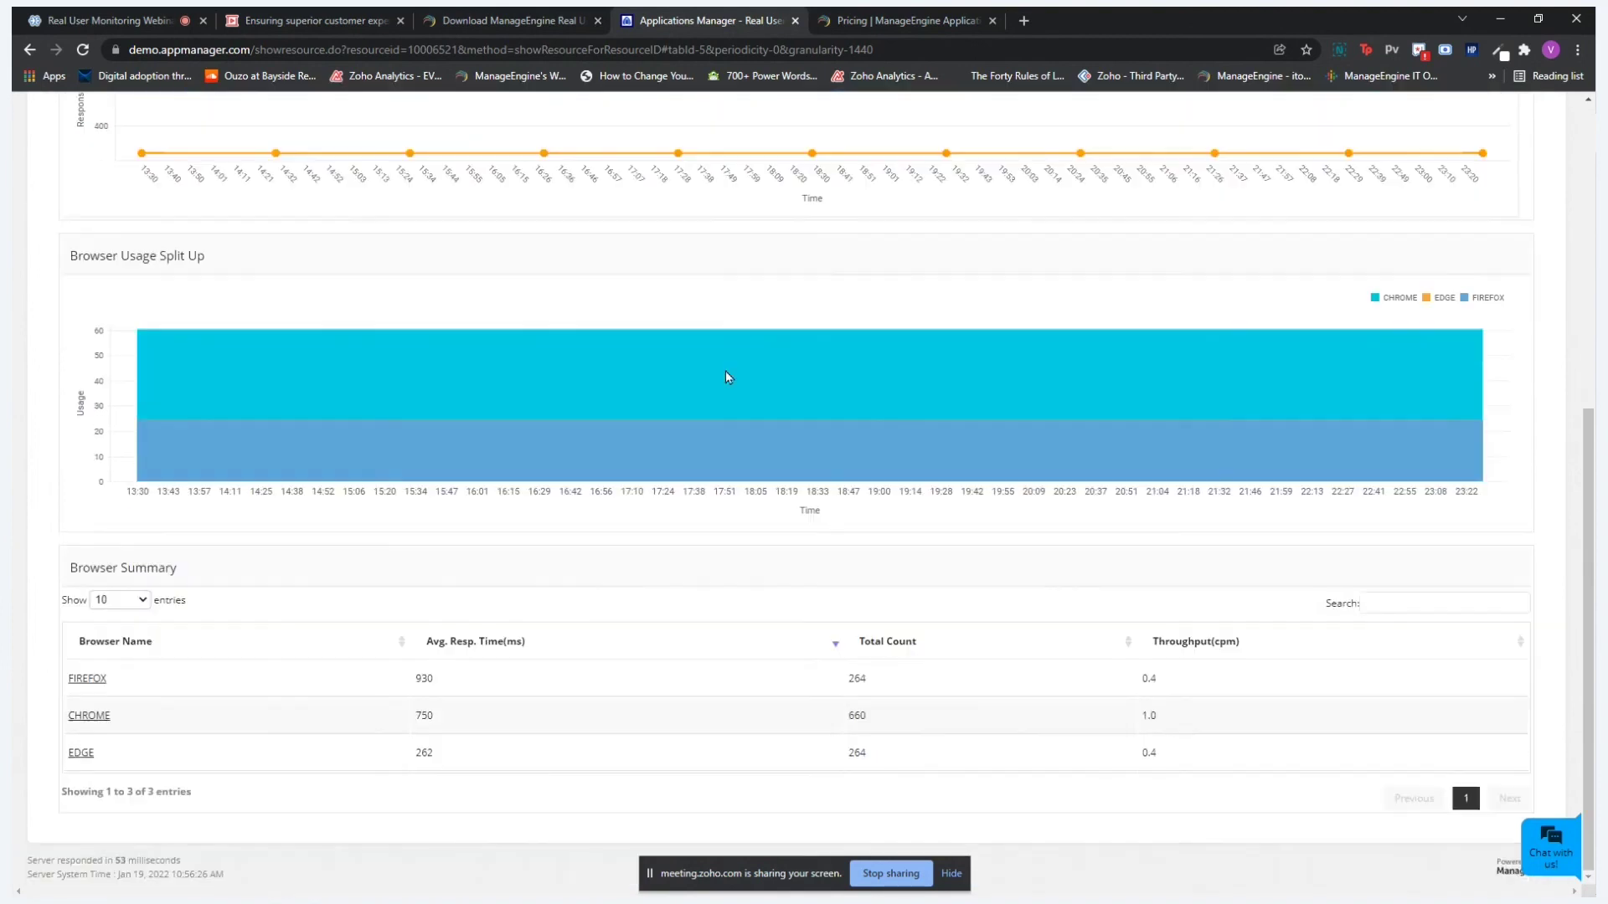
pyautogui.click(93, 680)
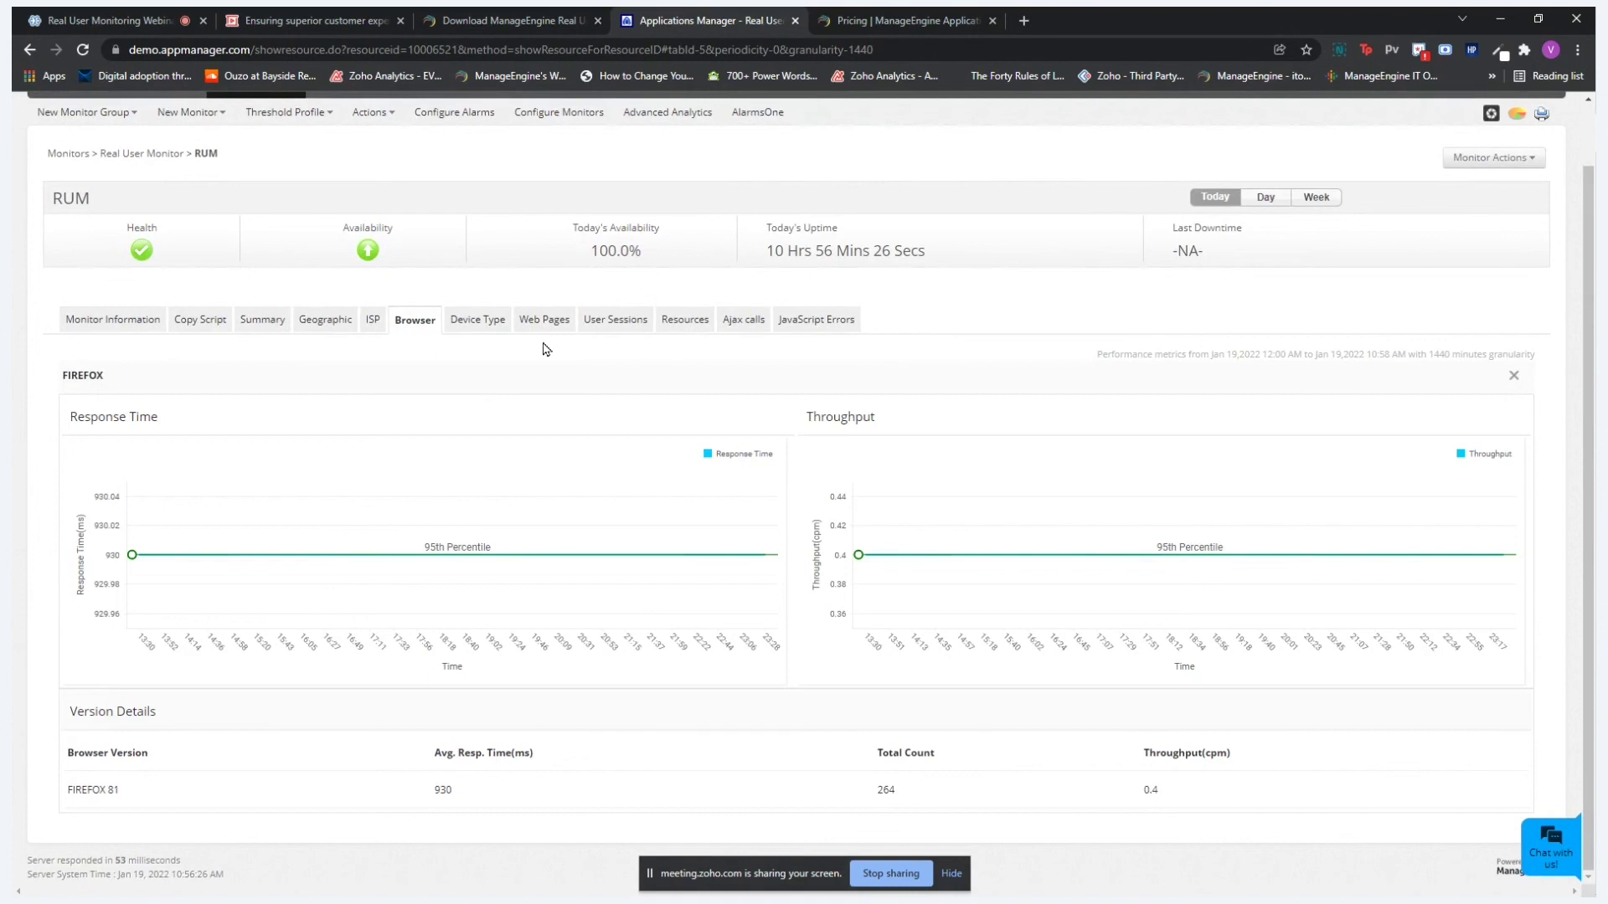
# - Review the device type report's response time, usage, viewport, connection and memory charts, and open the Windows details
pyautogui.click(486, 329)
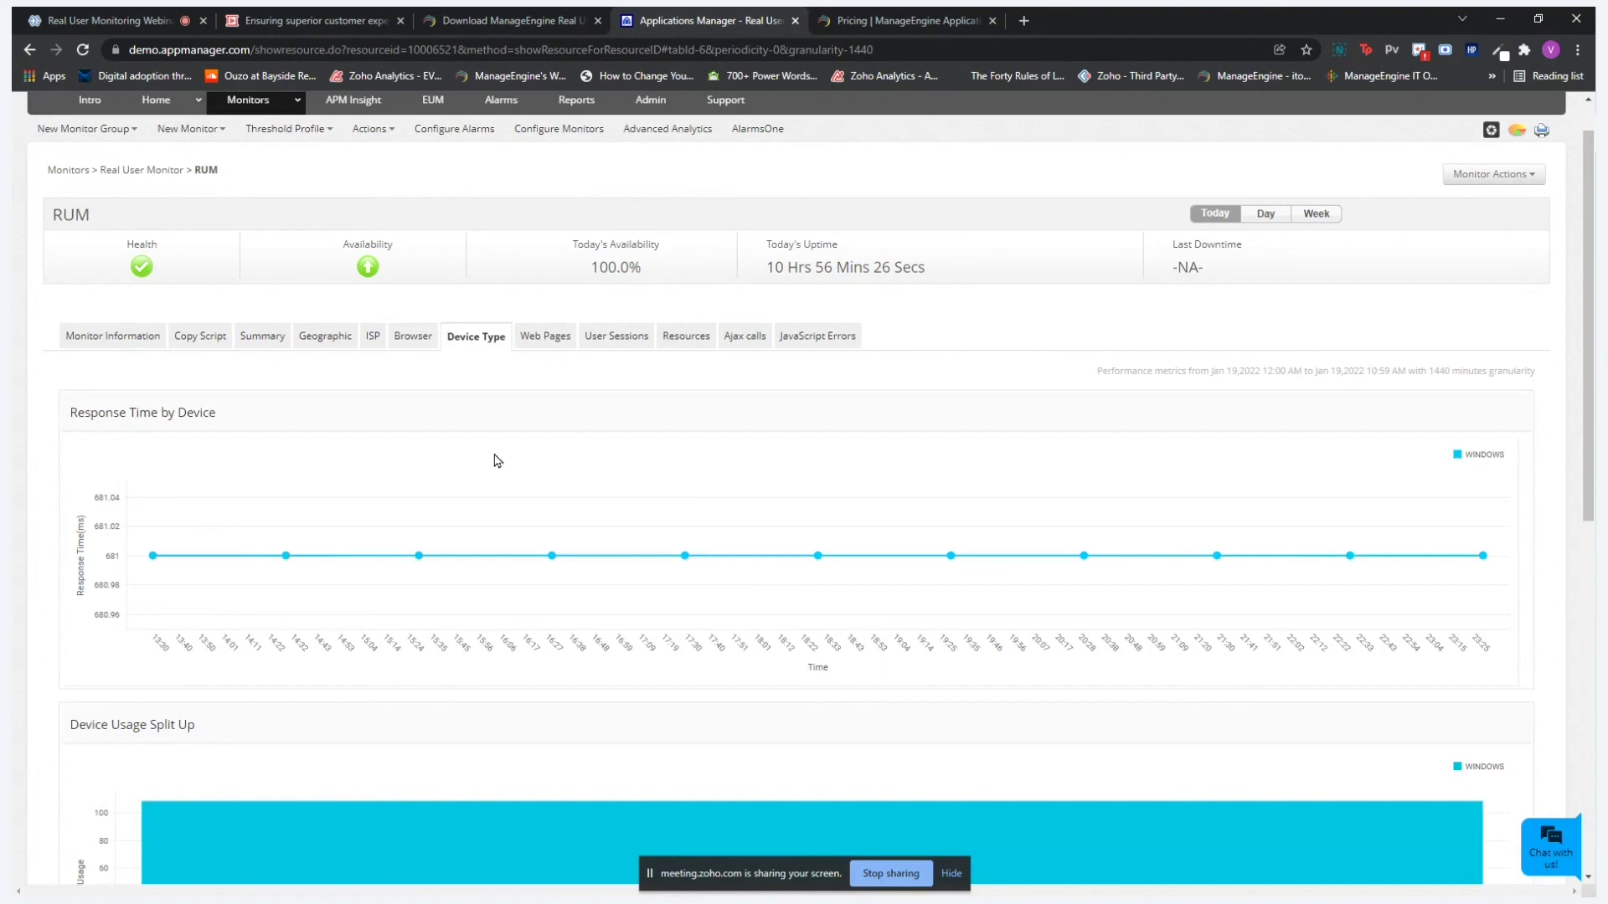
pyautogui.scroll(-1, 498, 461)
pyautogui.scroll(-2, 498, 461)
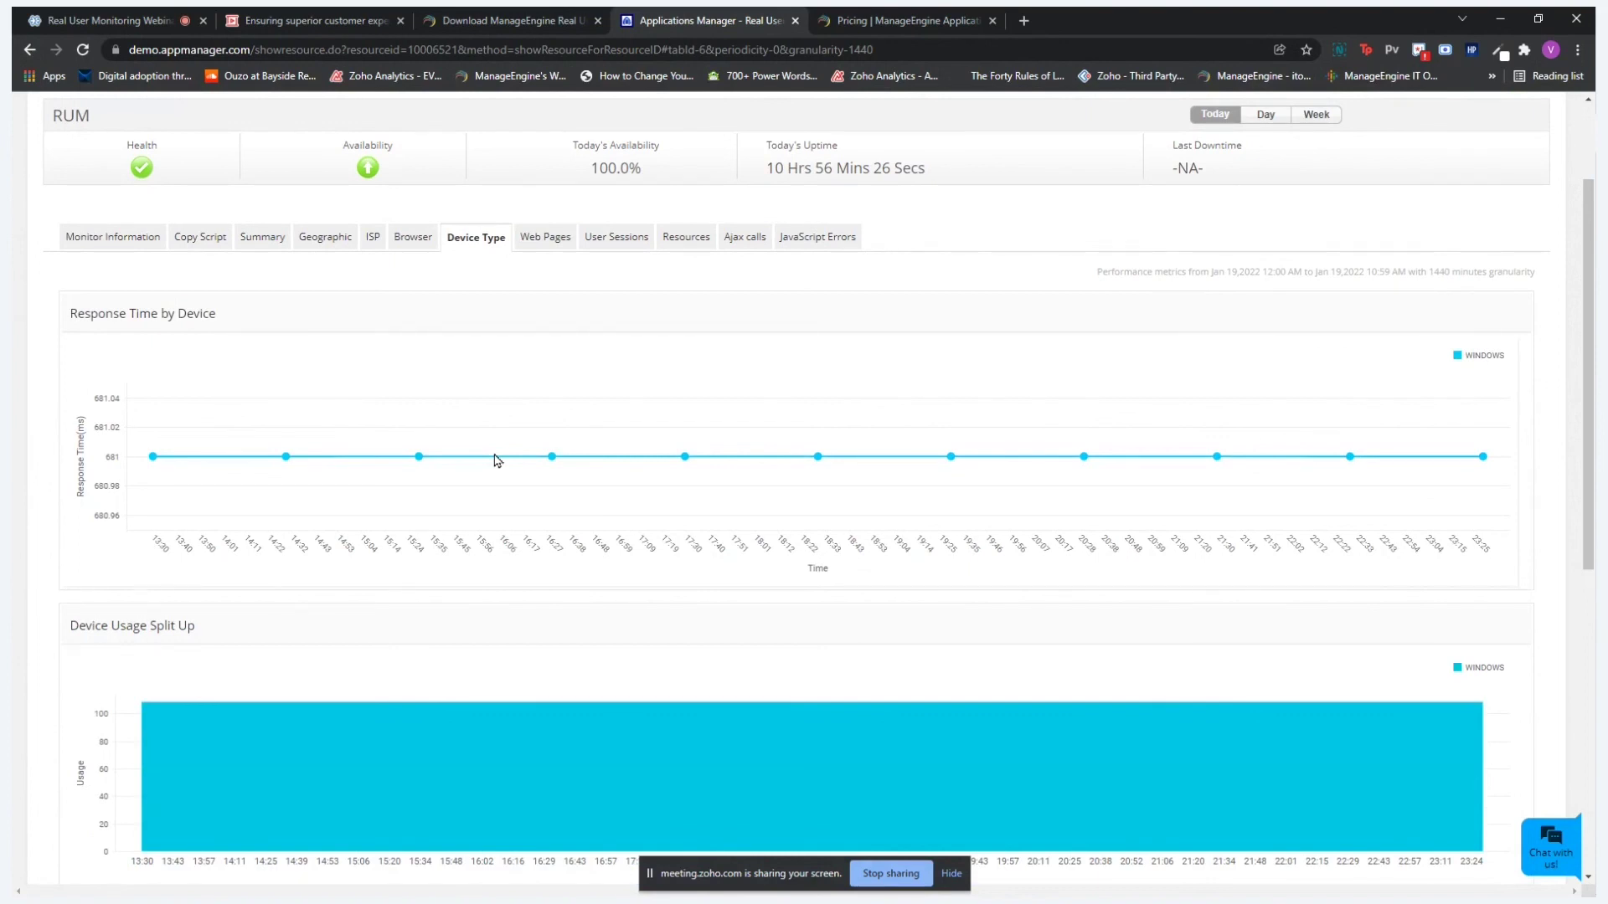
pyautogui.scroll(-9, 497, 461)
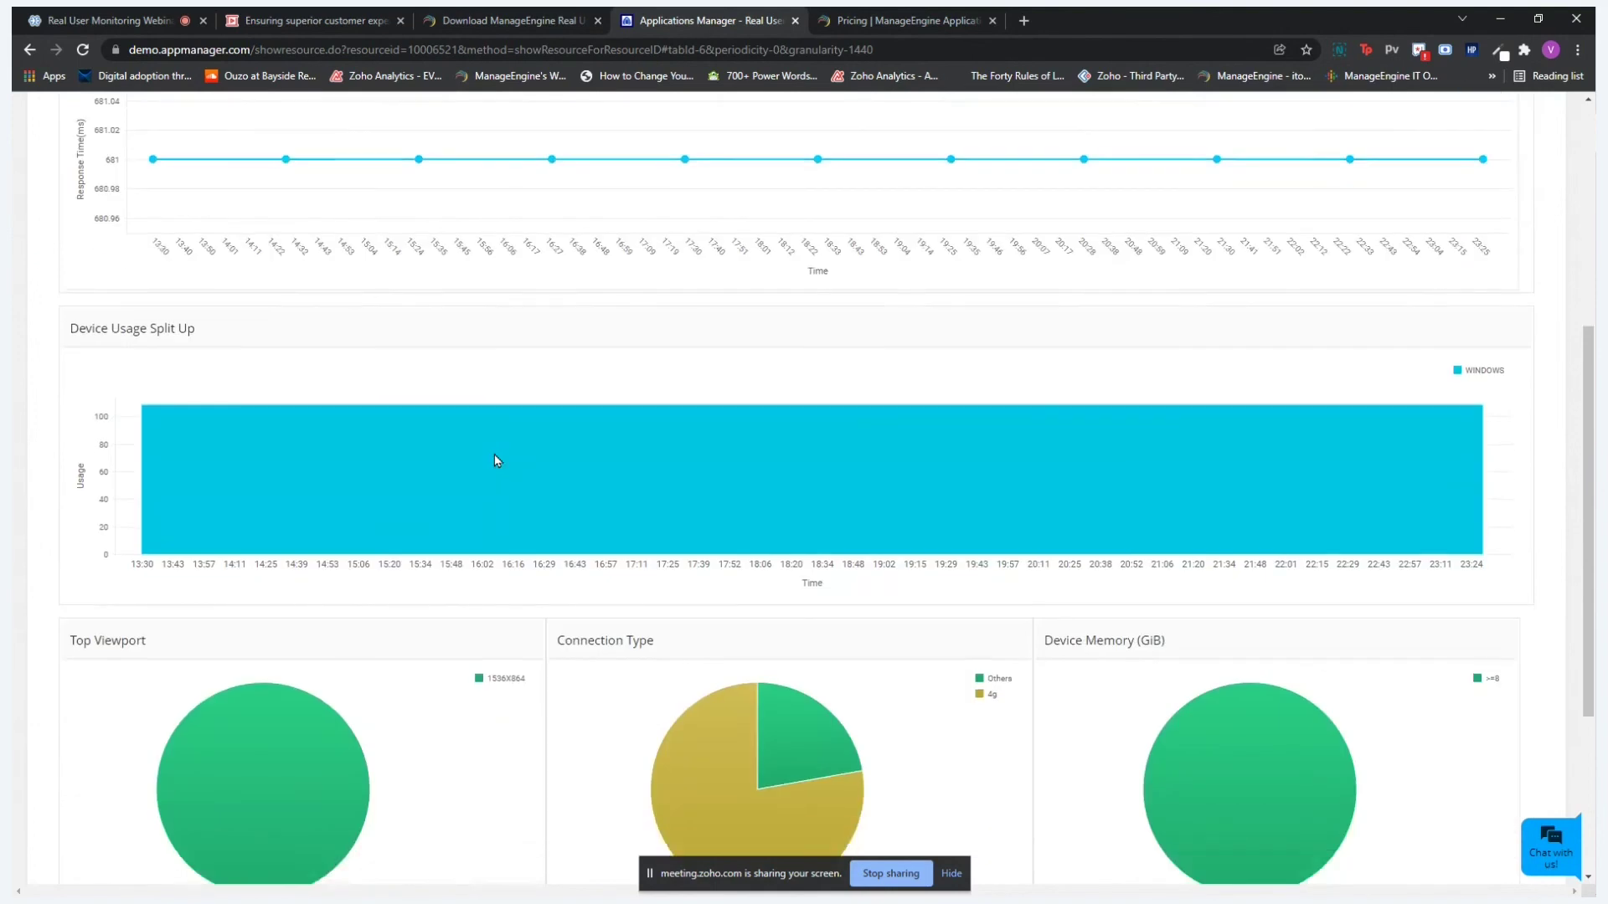
pyautogui.scroll(-5, 497, 459)
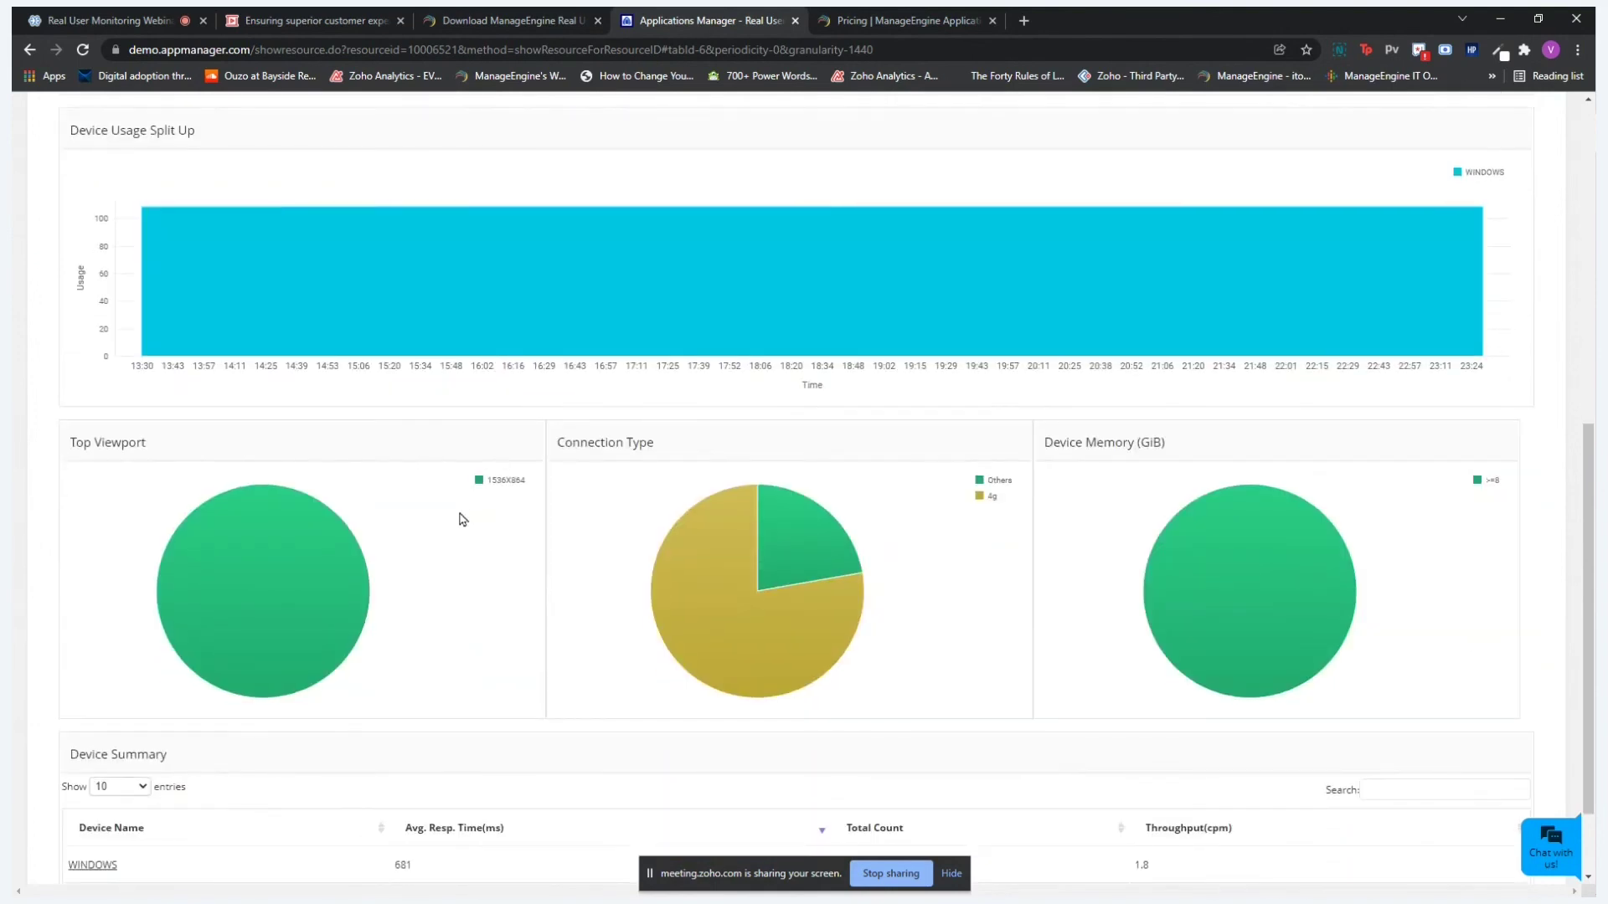
pyautogui.moveTo(820, 522)
pyautogui.scroll(-1, 1100, 503)
pyautogui.scroll(-2, 1100, 504)
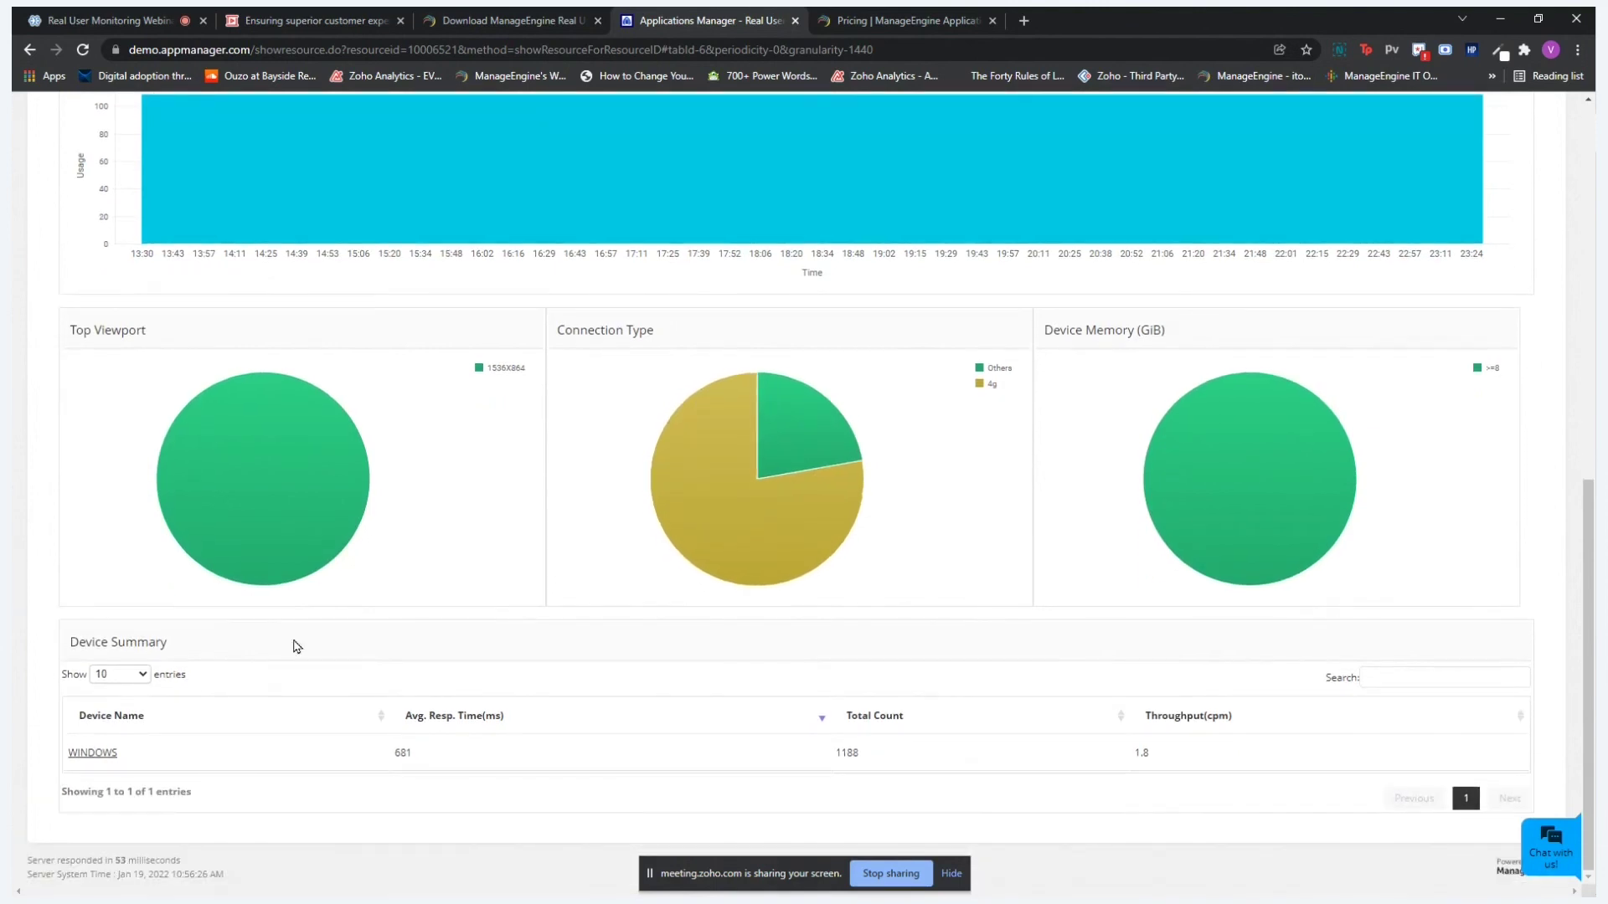
pyautogui.click(93, 753)
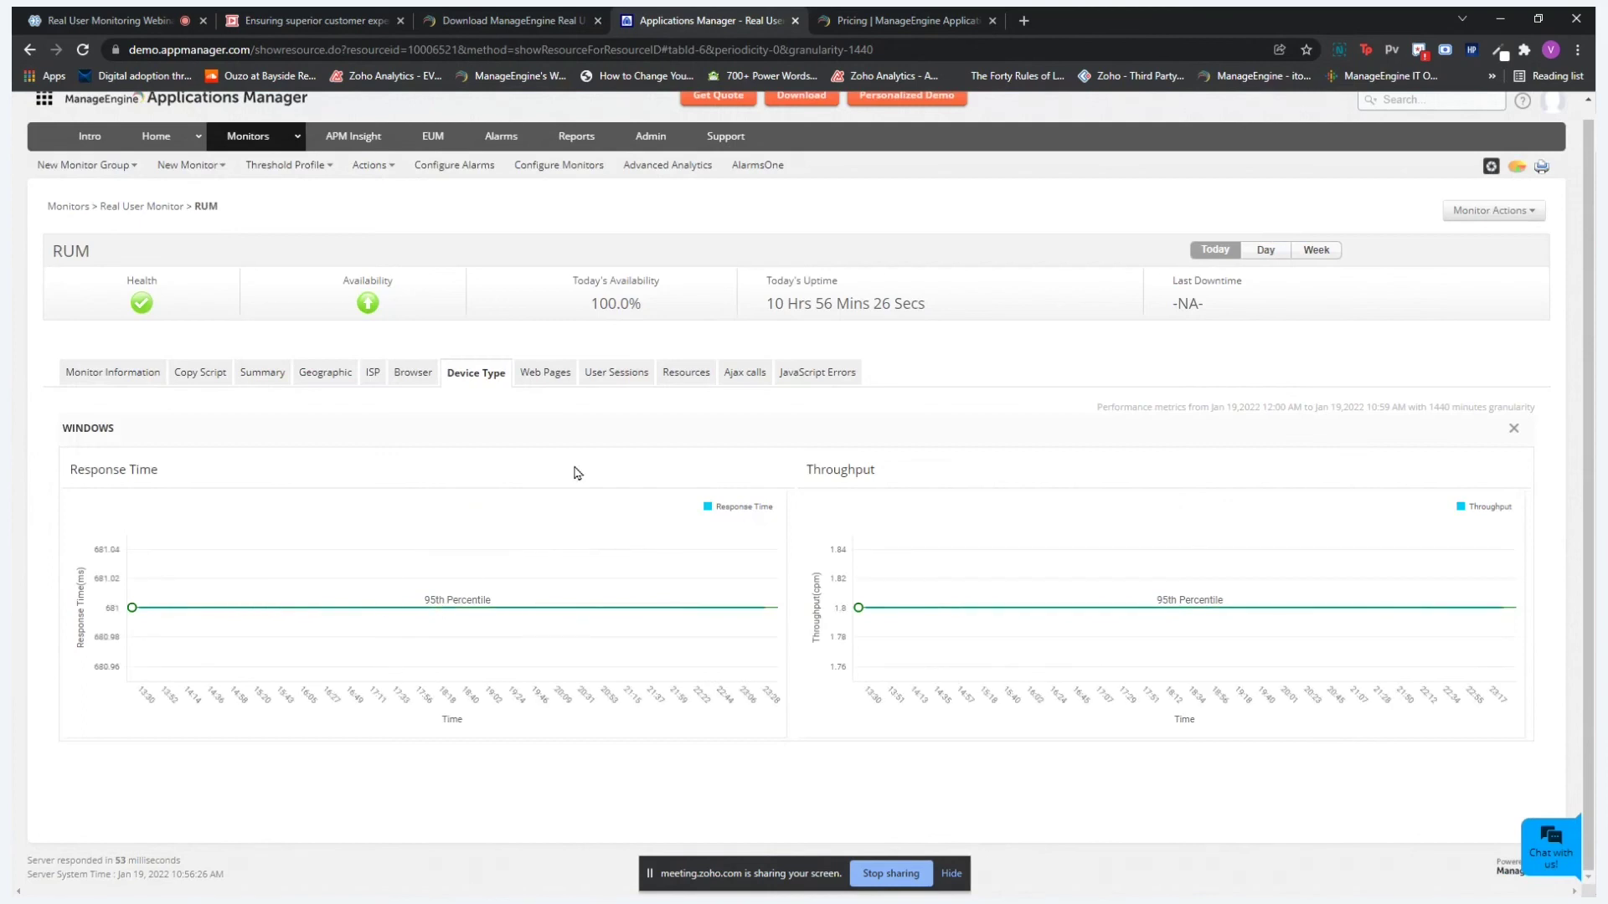
# - Review the Web Pages report and its sort options, and open the summary and Ajax calls of the /common/serverinfo.do transaction
pyautogui.click(566, 386)
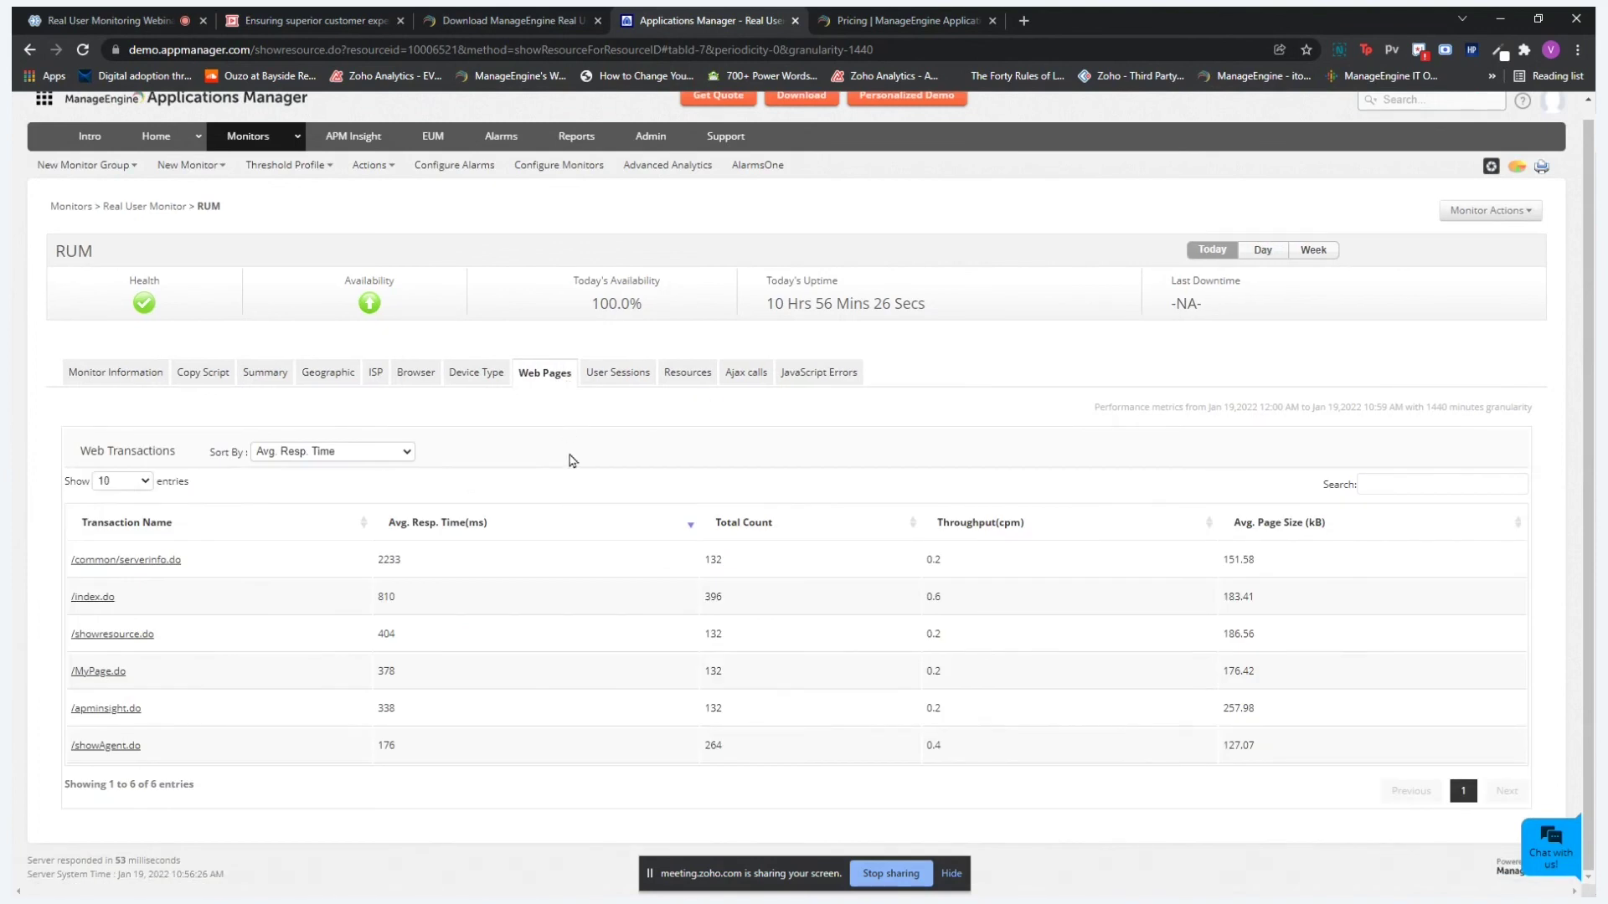
pyautogui.click(400, 457)
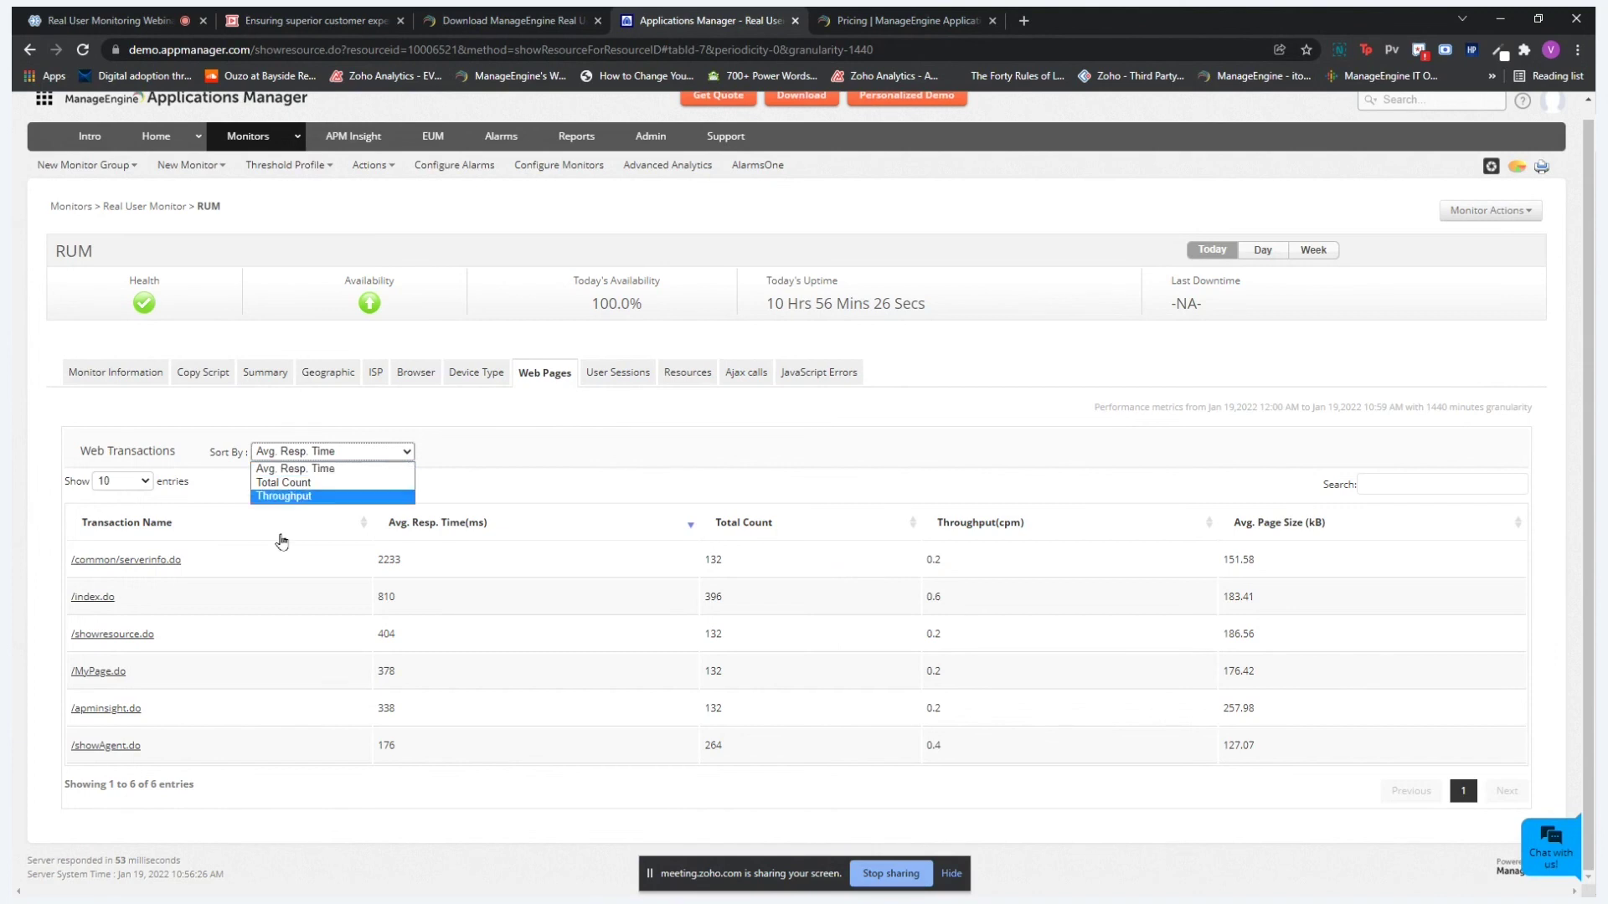
pyautogui.click(174, 572)
pyautogui.click(174, 561)
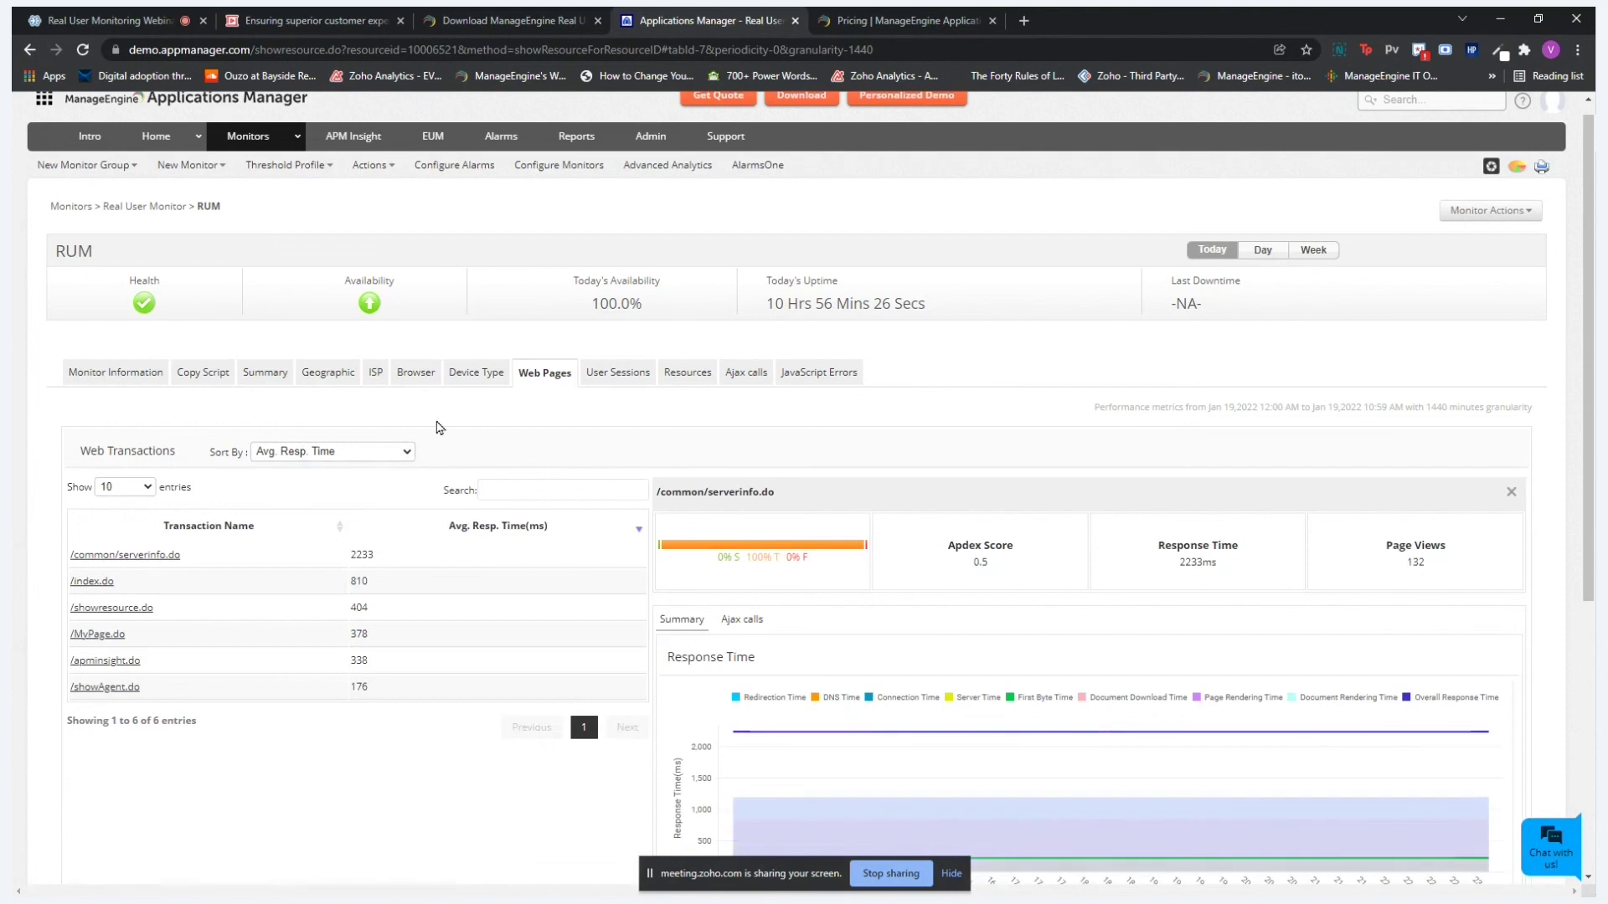
pyautogui.scroll(-2, 440, 428)
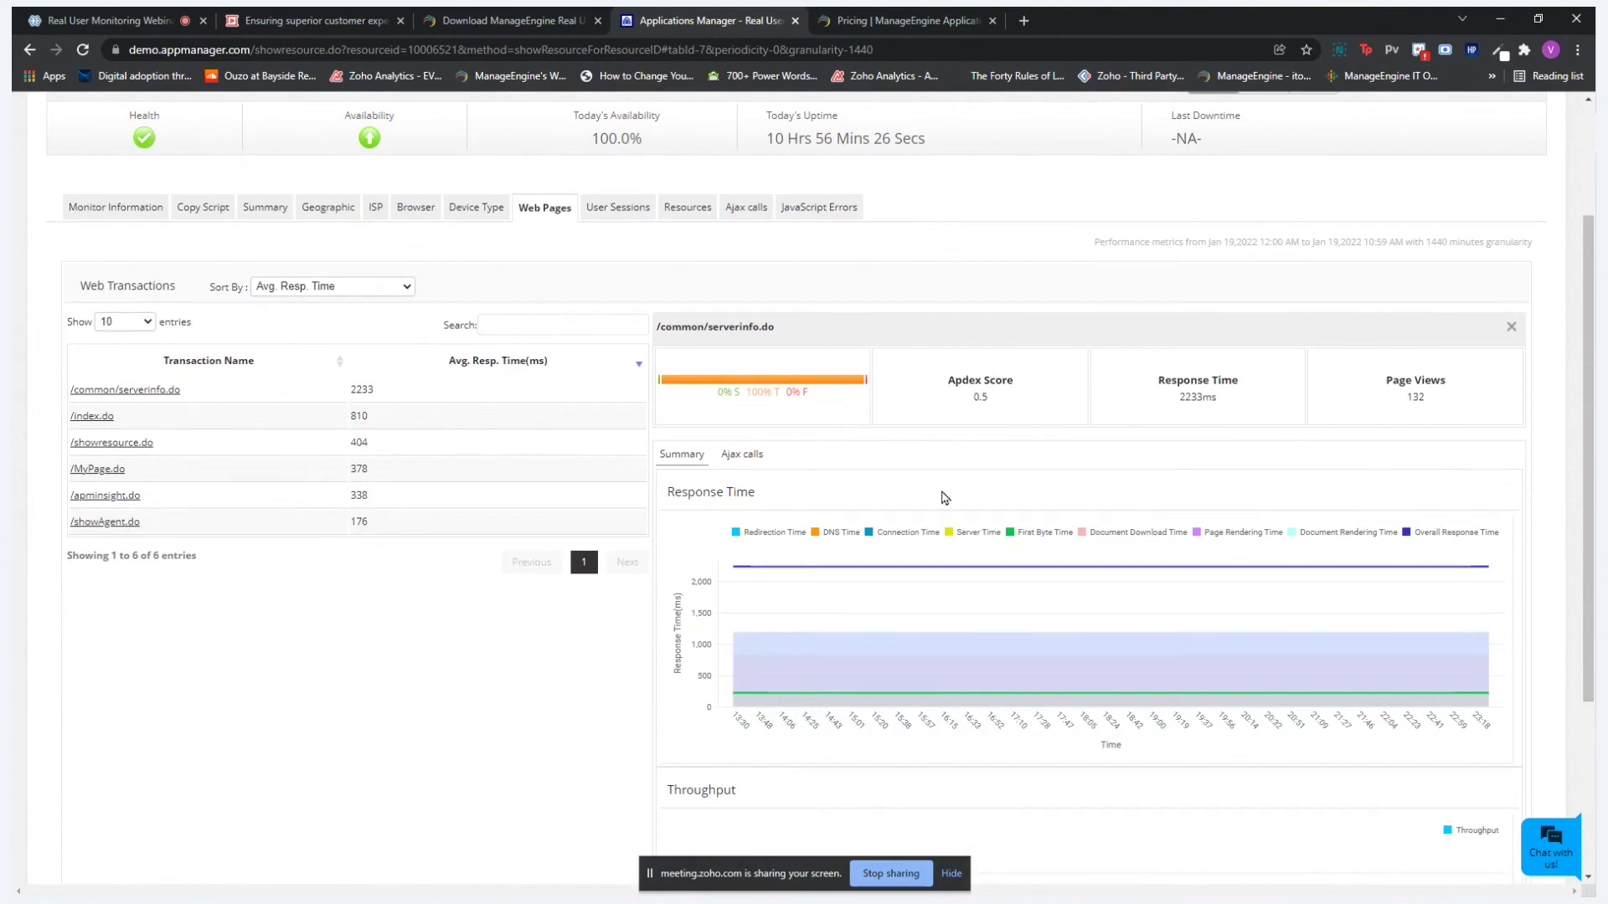
pyautogui.click(750, 457)
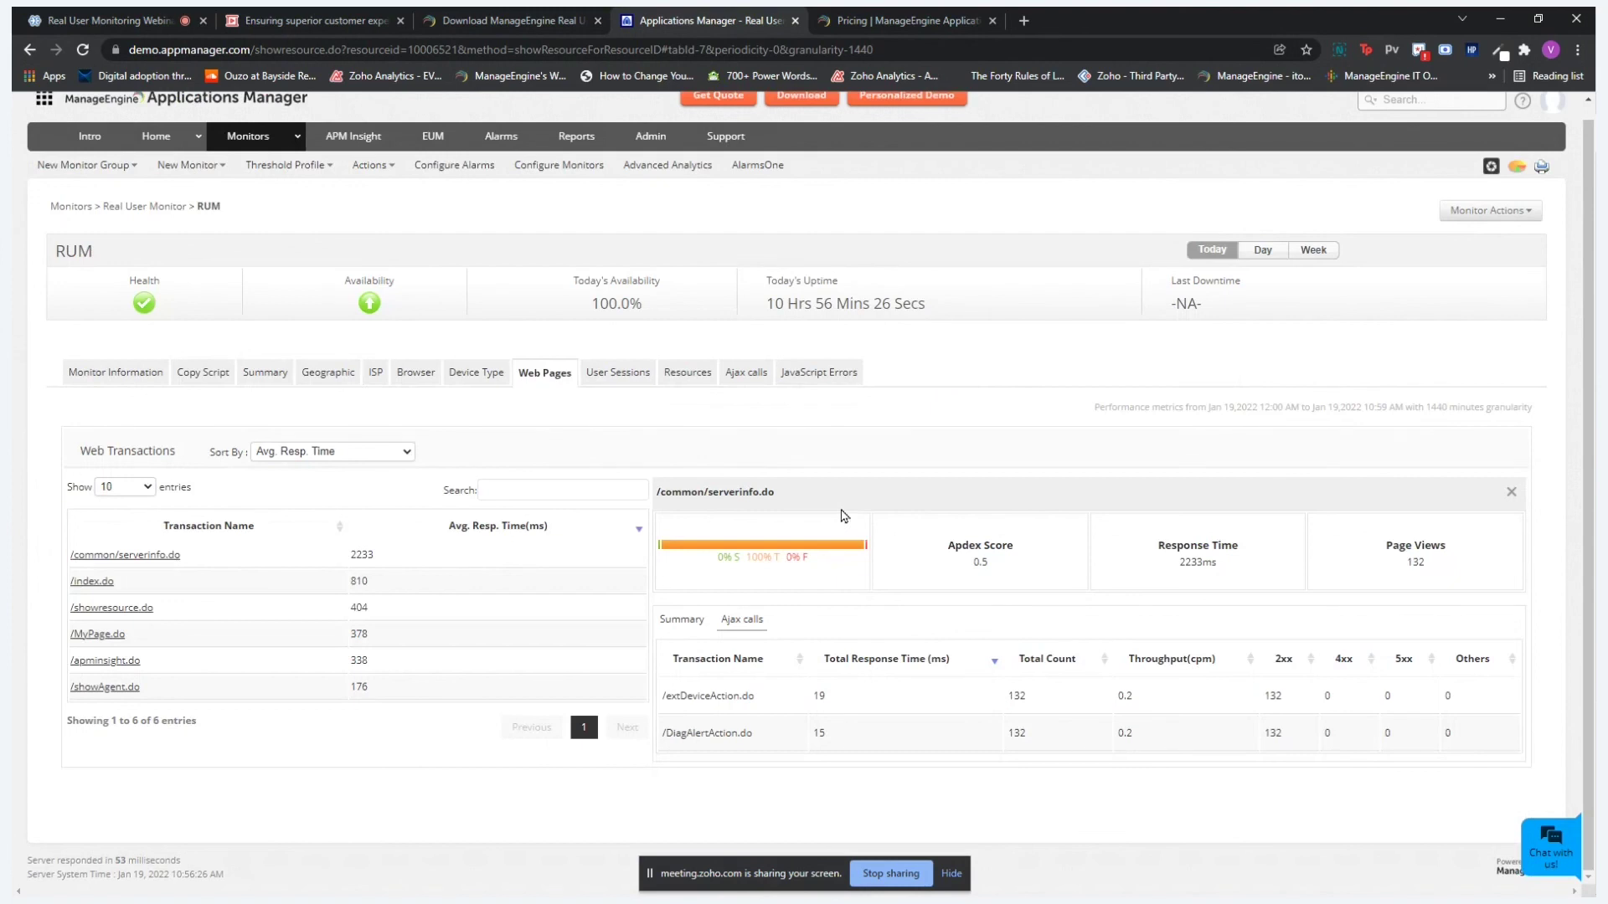
# - View the User Sessions report, and in the Resources report expand the charts of the third-party domain manageengine.com
pyautogui.click(623, 383)
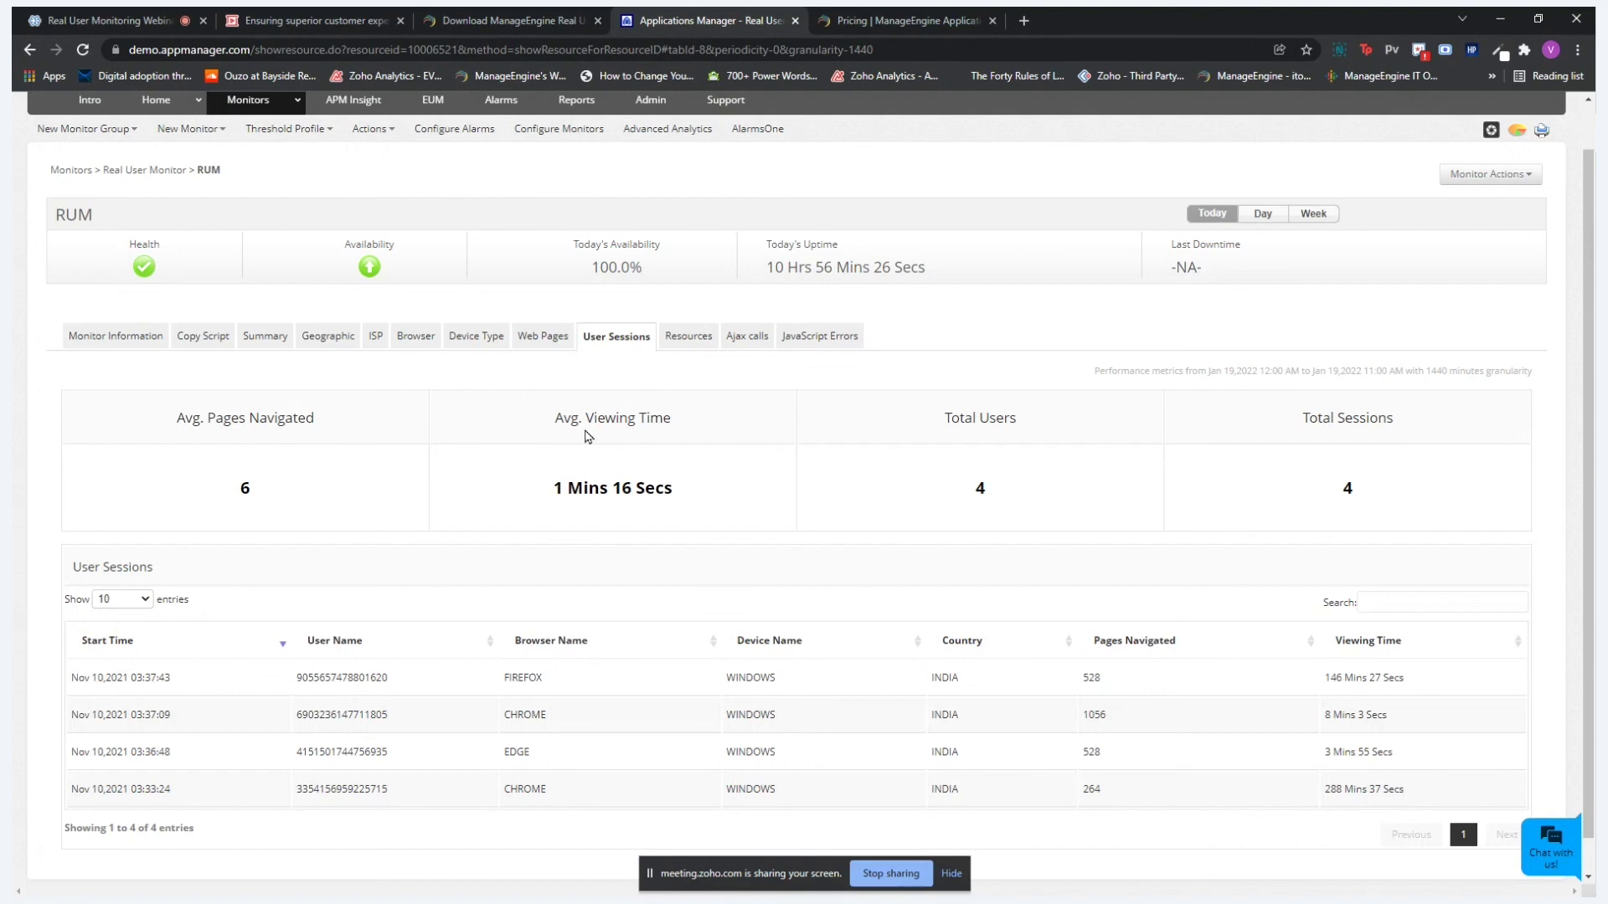
pyautogui.click(688, 339)
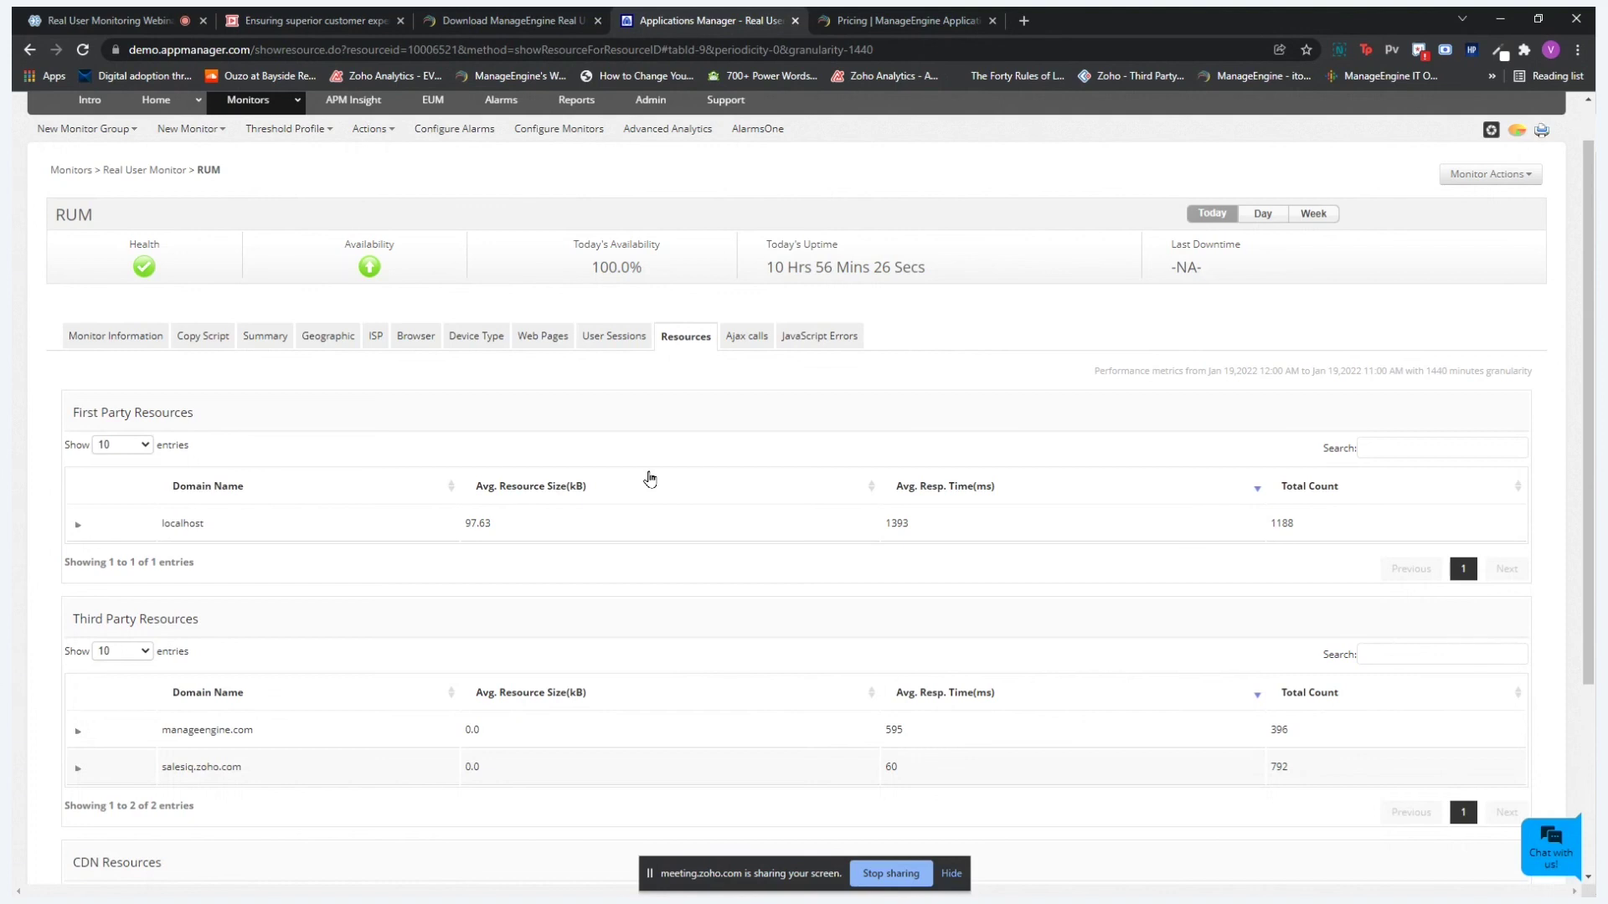
pyautogui.click(78, 734)
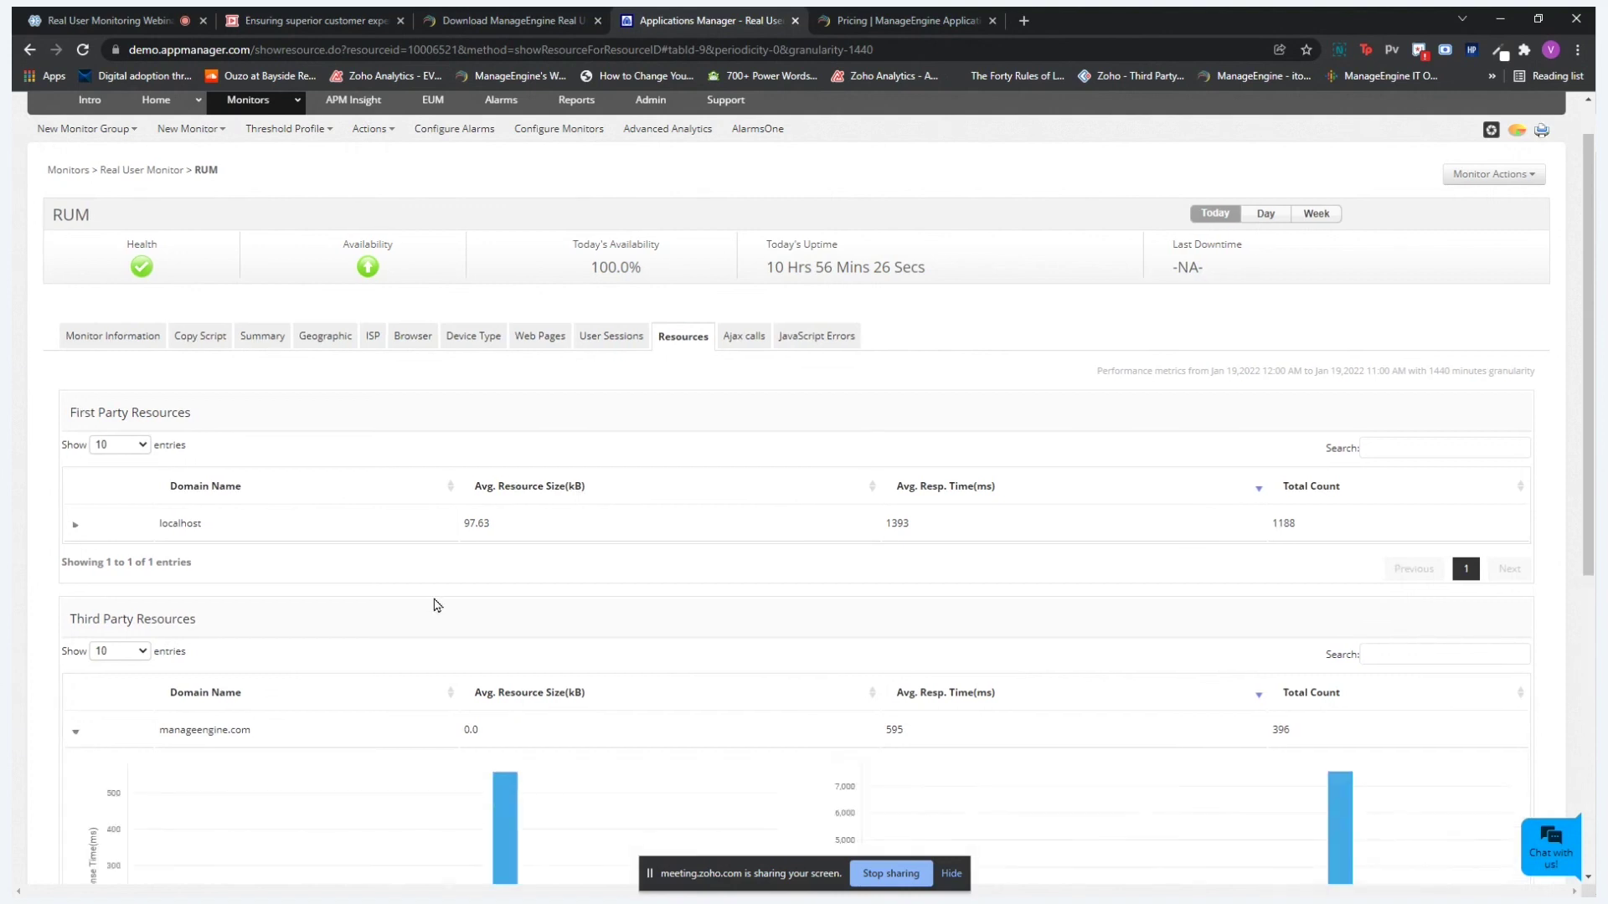
pyautogui.scroll(-4, 435, 604)
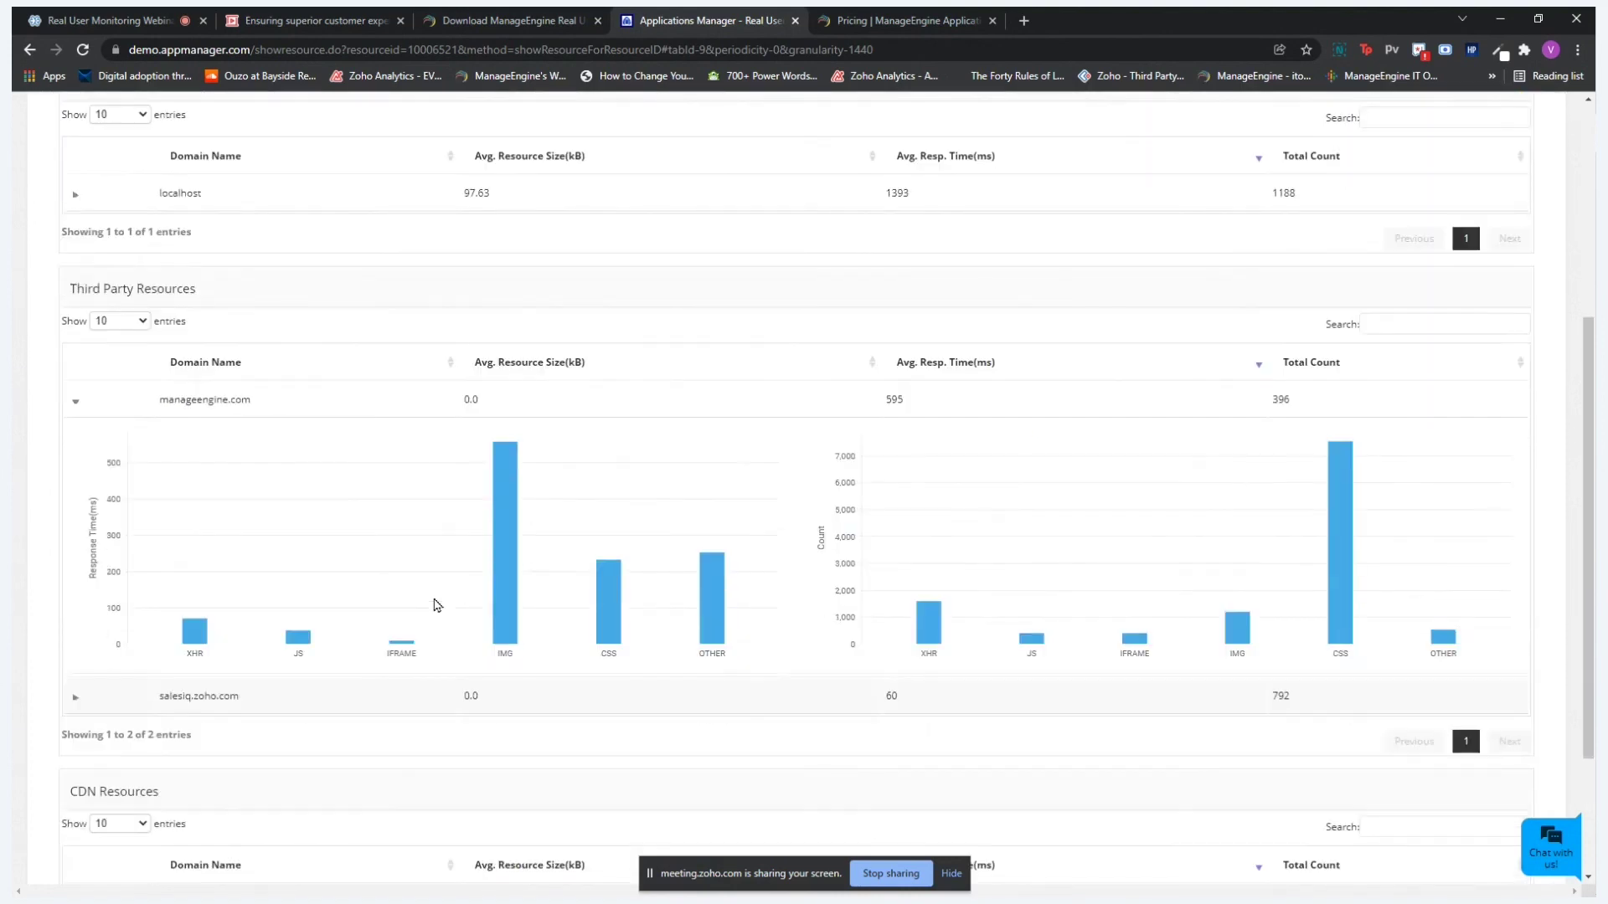
pyautogui.moveTo(505, 535)
pyautogui.scroll(-1, 549, 546)
pyautogui.scroll(-2, 548, 546)
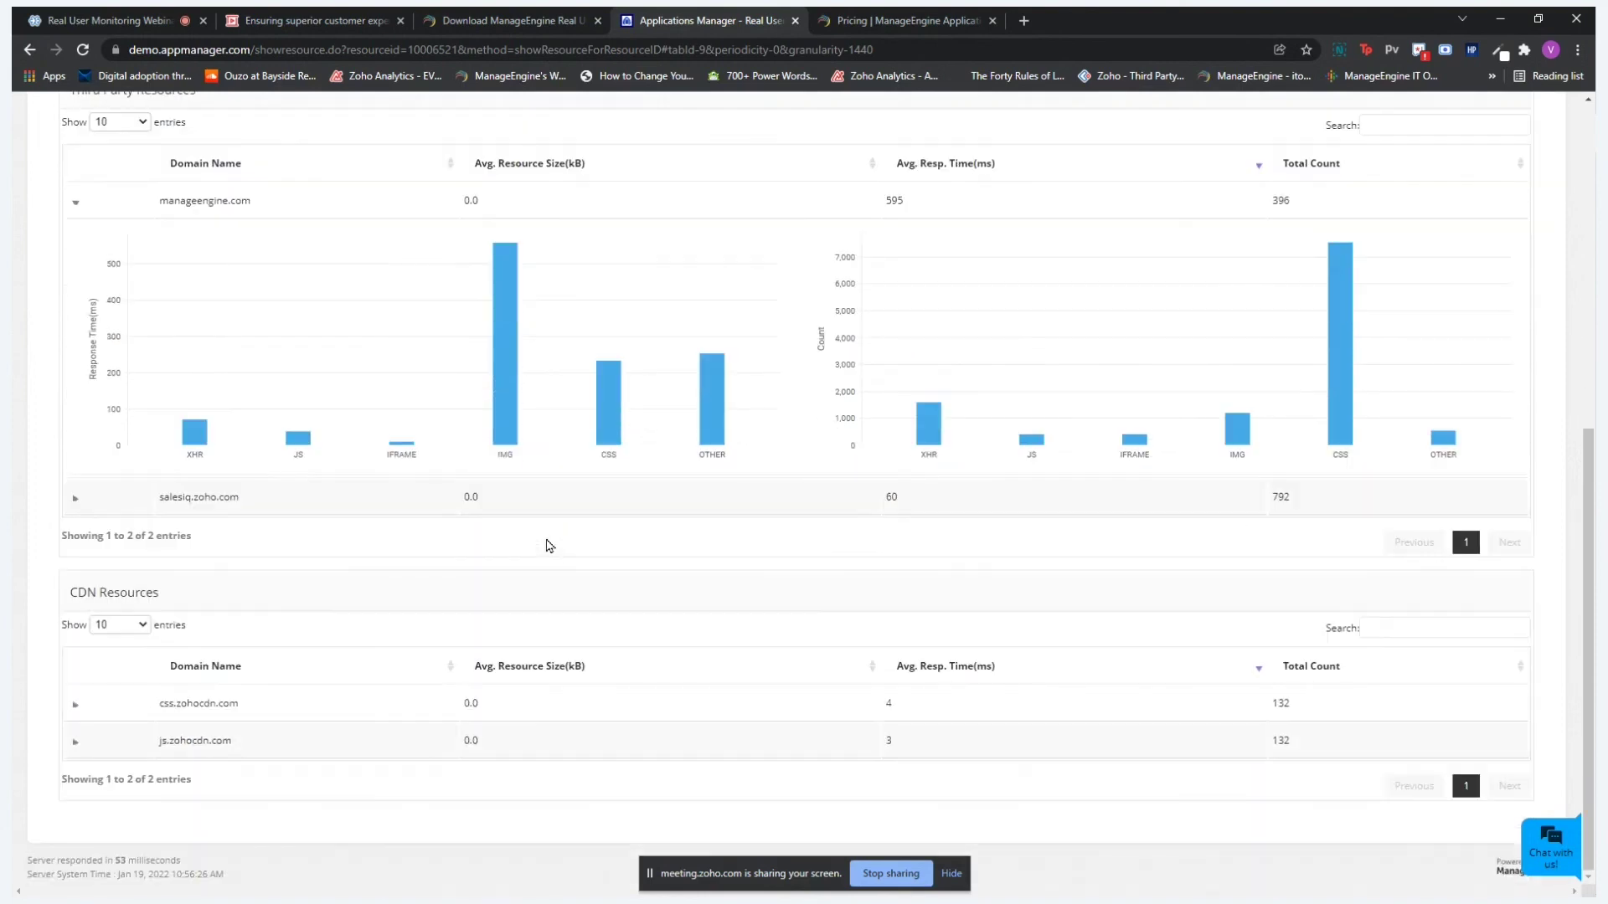
# - Expand the css.zohocdn.com entry under CDN Resources and examine its response time and count charts
pyautogui.click(76, 708)
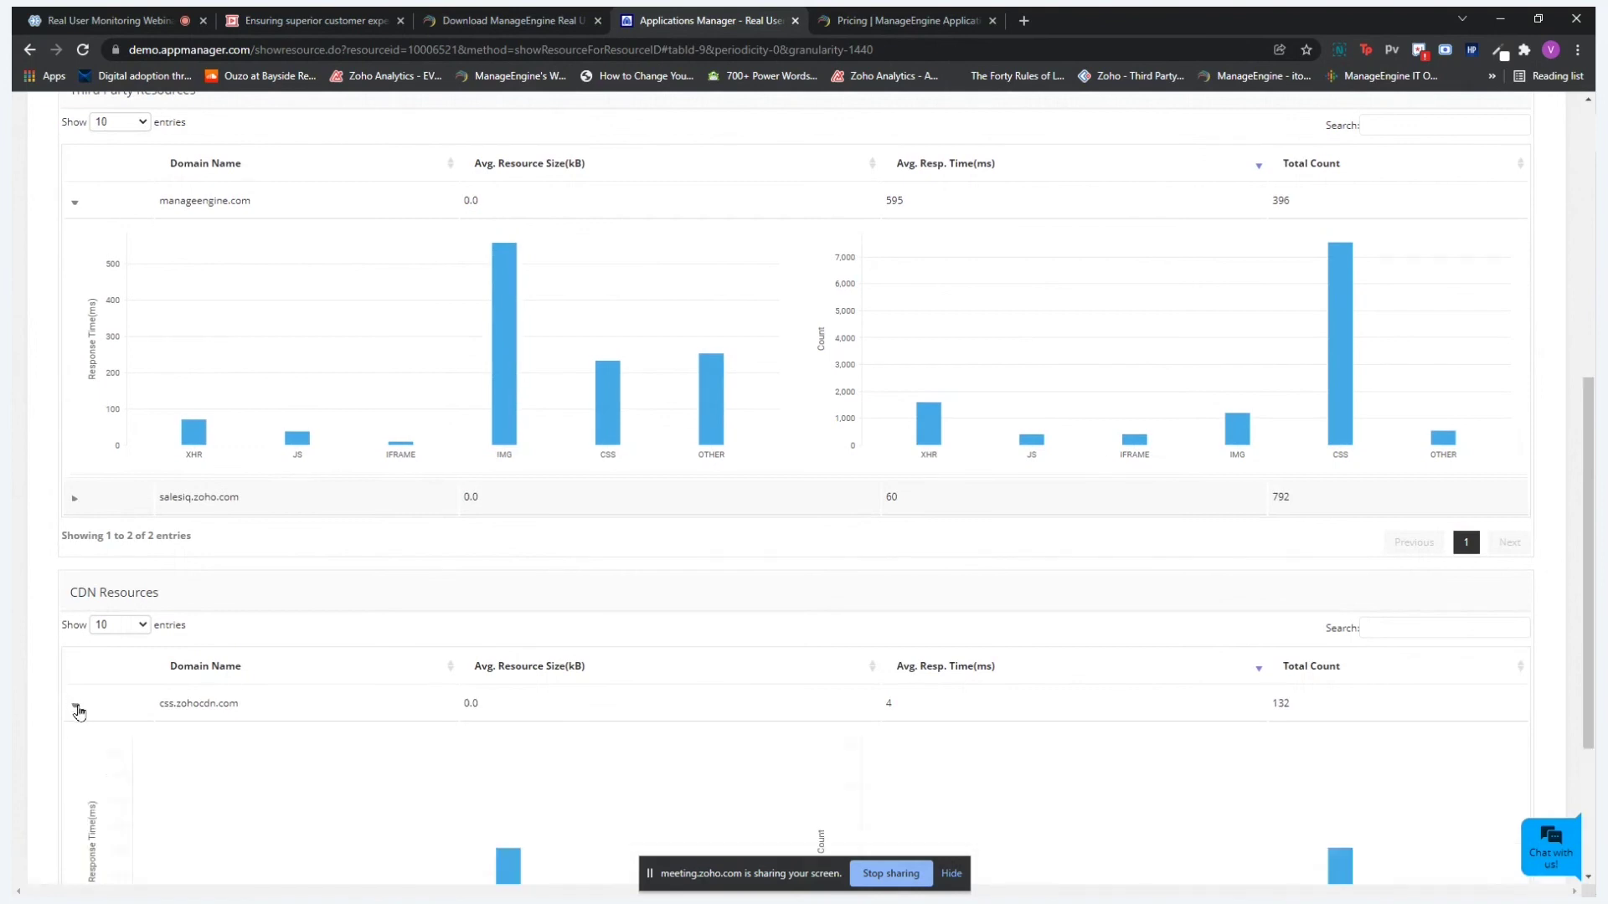
pyautogui.scroll(-3, 385, 592)
pyautogui.scroll(-3, 384, 594)
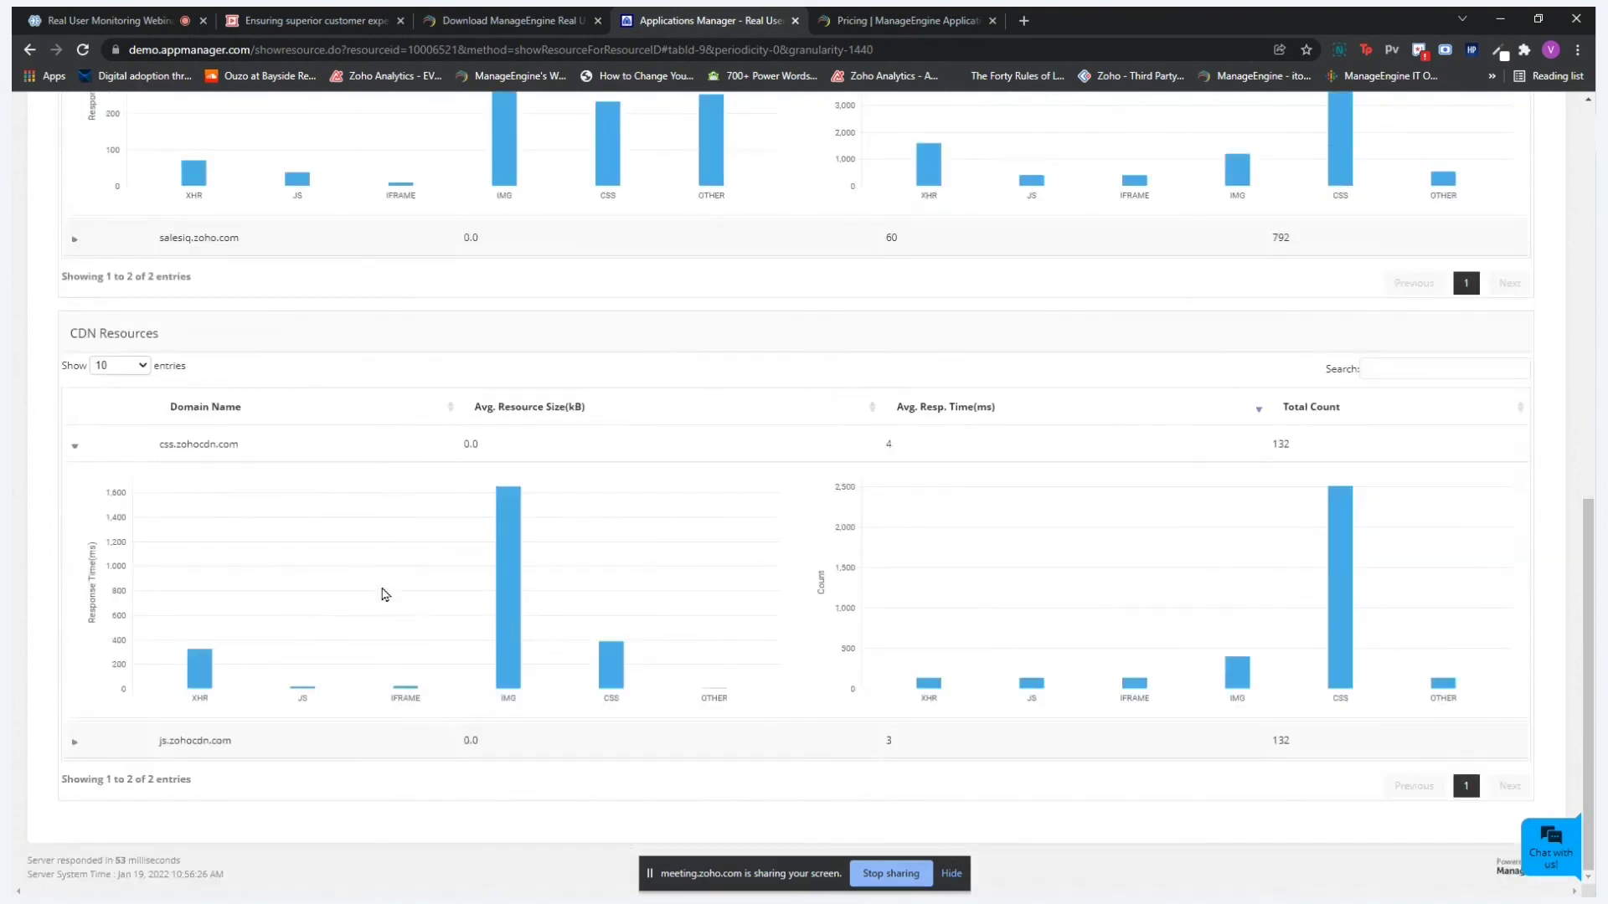
pyautogui.scroll(15, 384, 594)
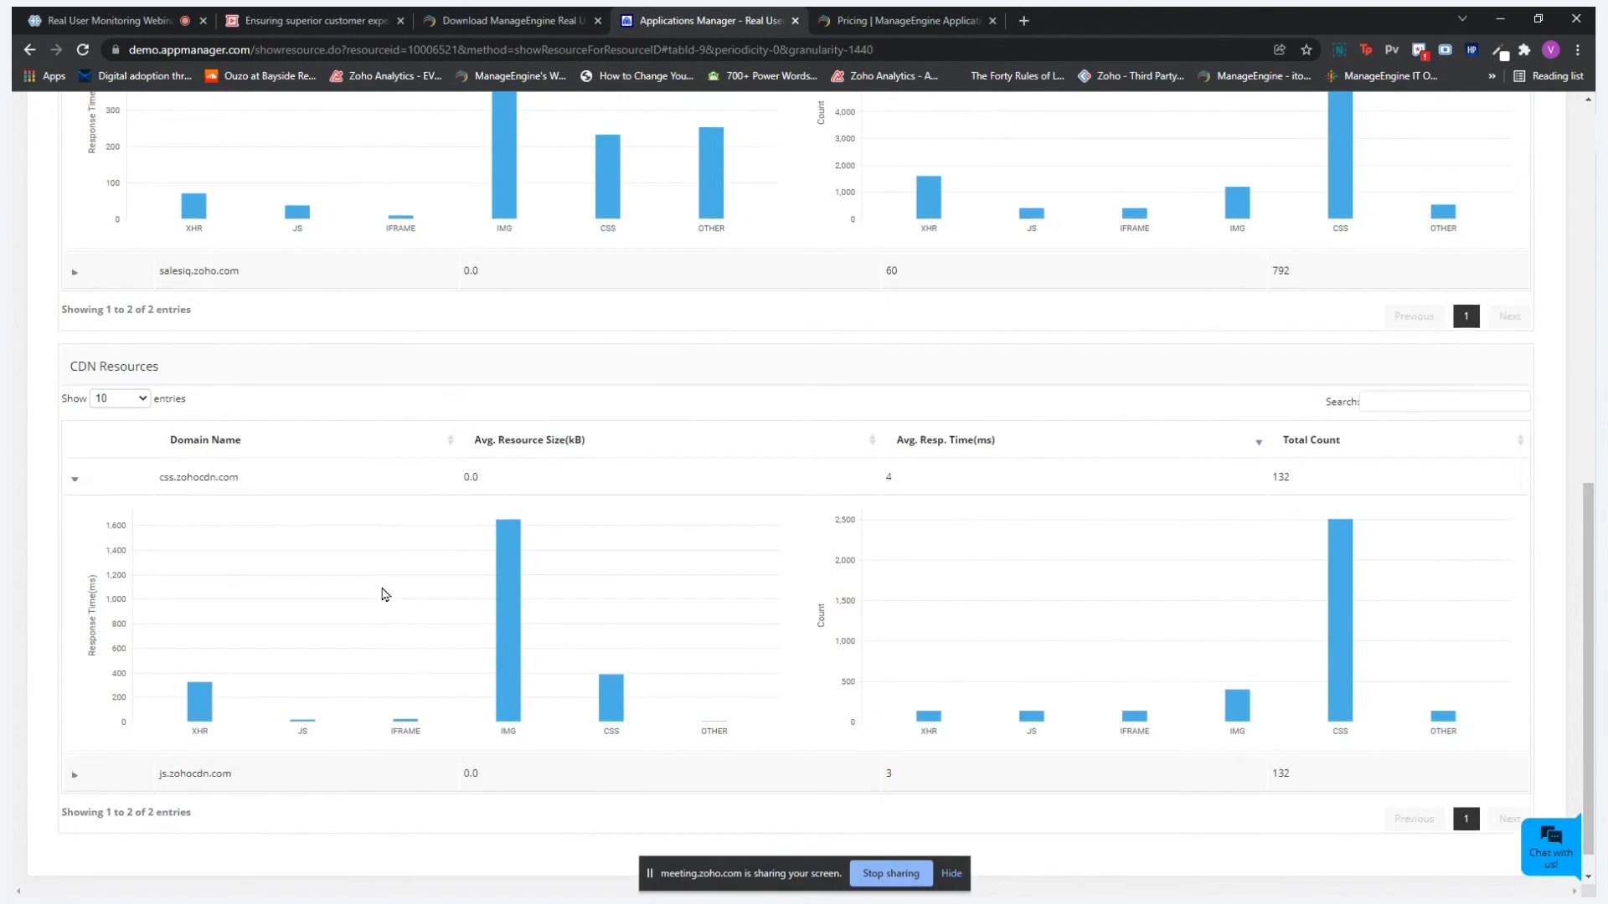
pyautogui.scroll(1, 385, 594)
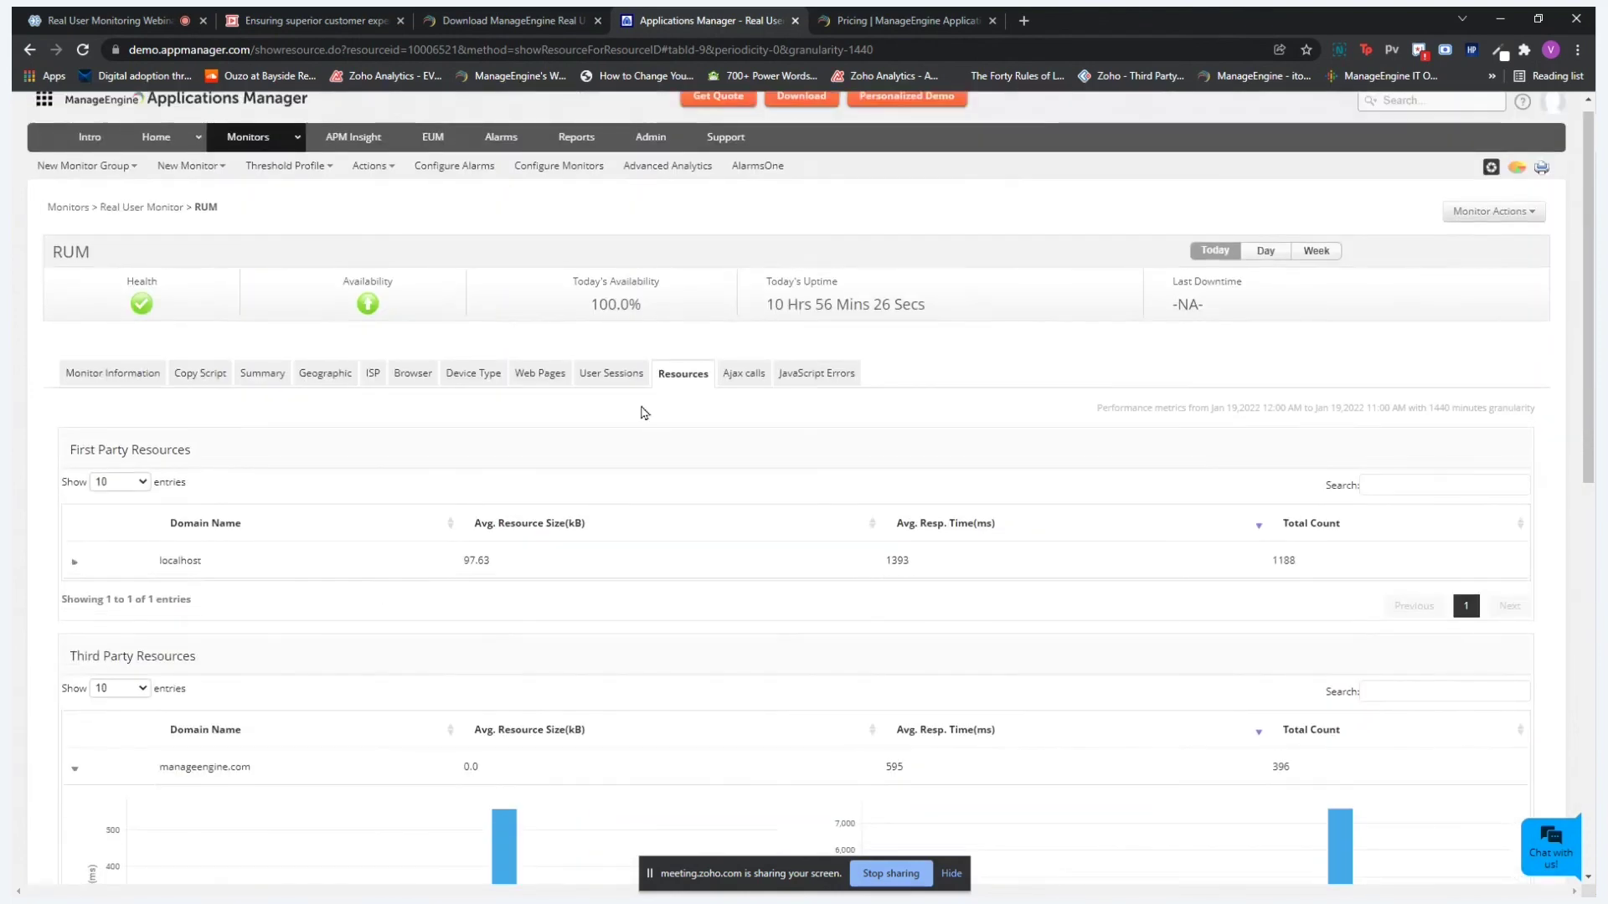
# - Review the monitor's Ajax calls report and open the details of the salesiq.zoho.com visitor channels transaction
pyautogui.click(744, 375)
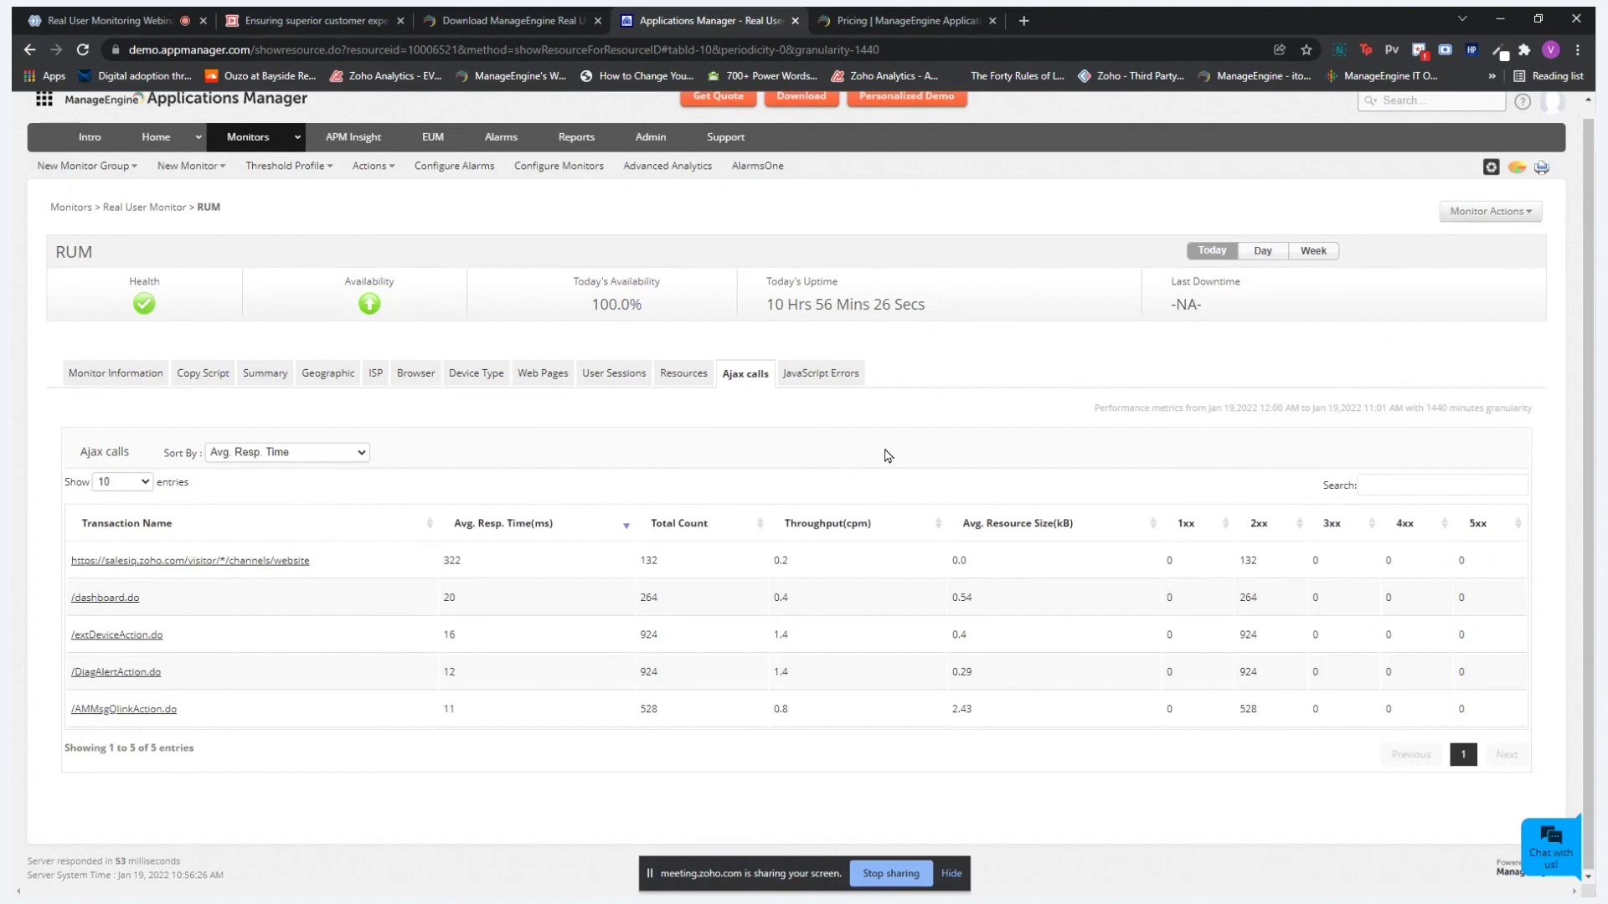
pyautogui.click(248, 564)
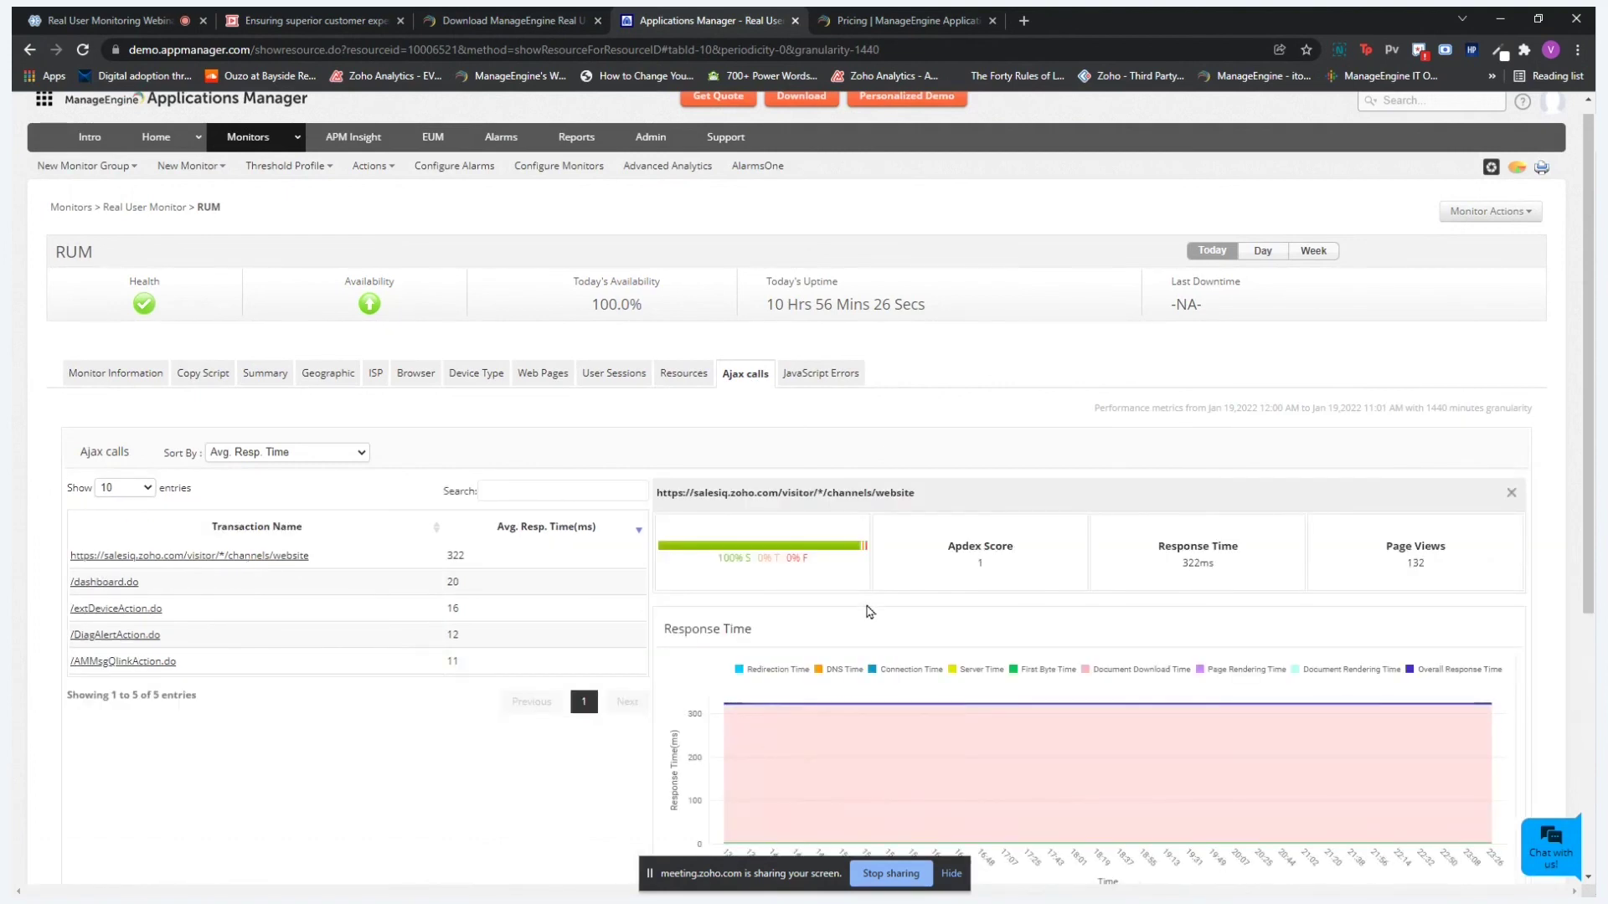
pyautogui.scroll(-3, 869, 611)
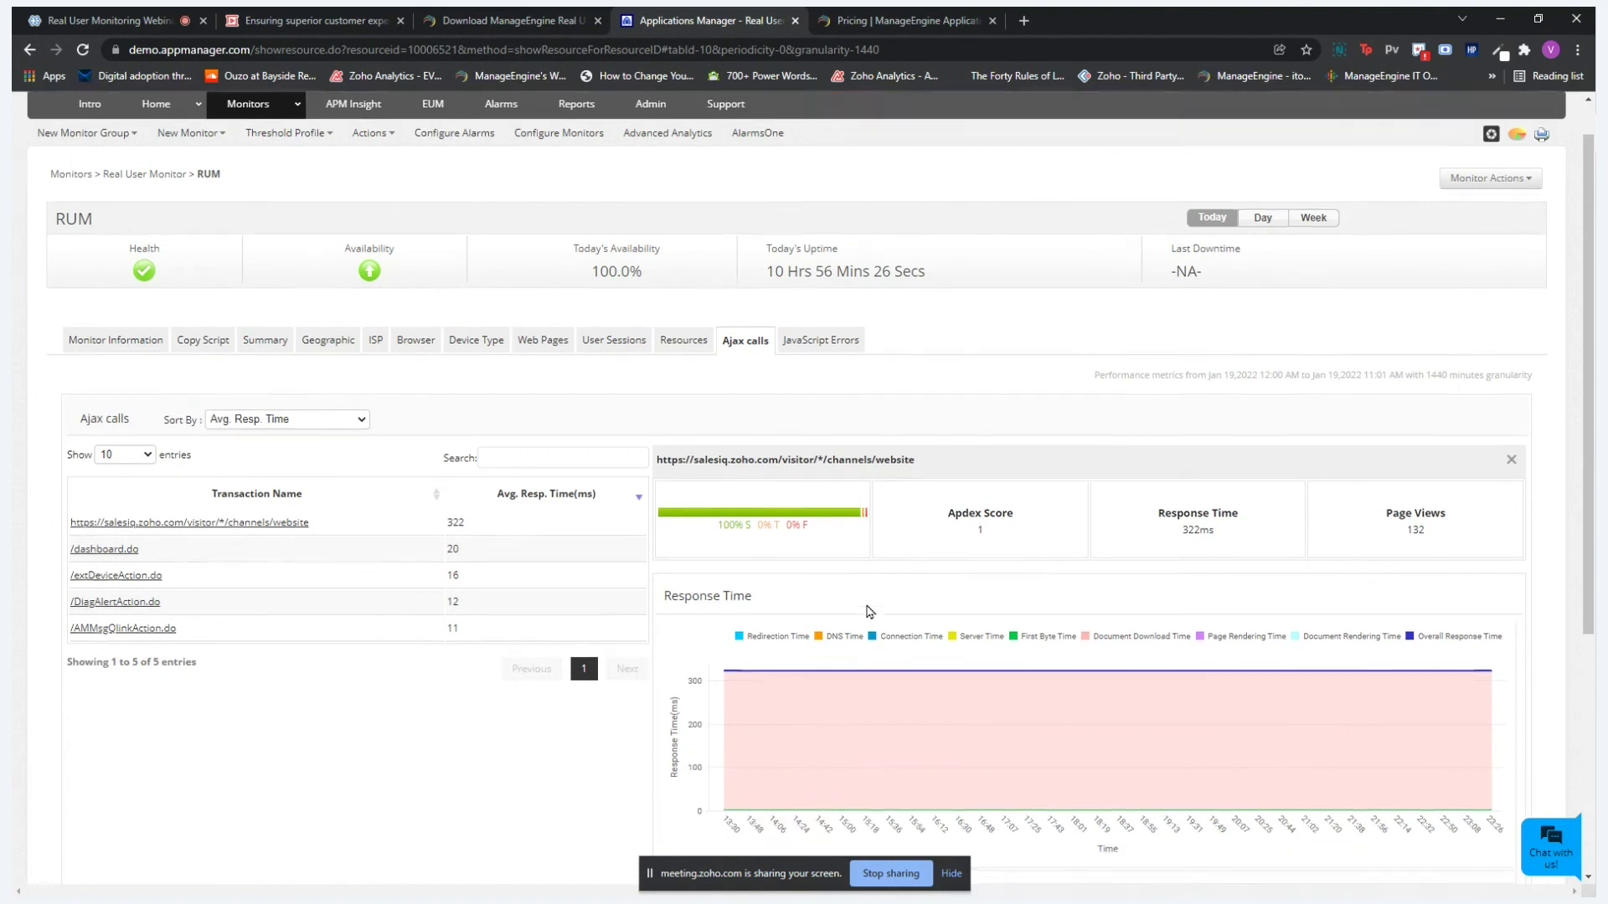
pyautogui.scroll(4, 869, 611)
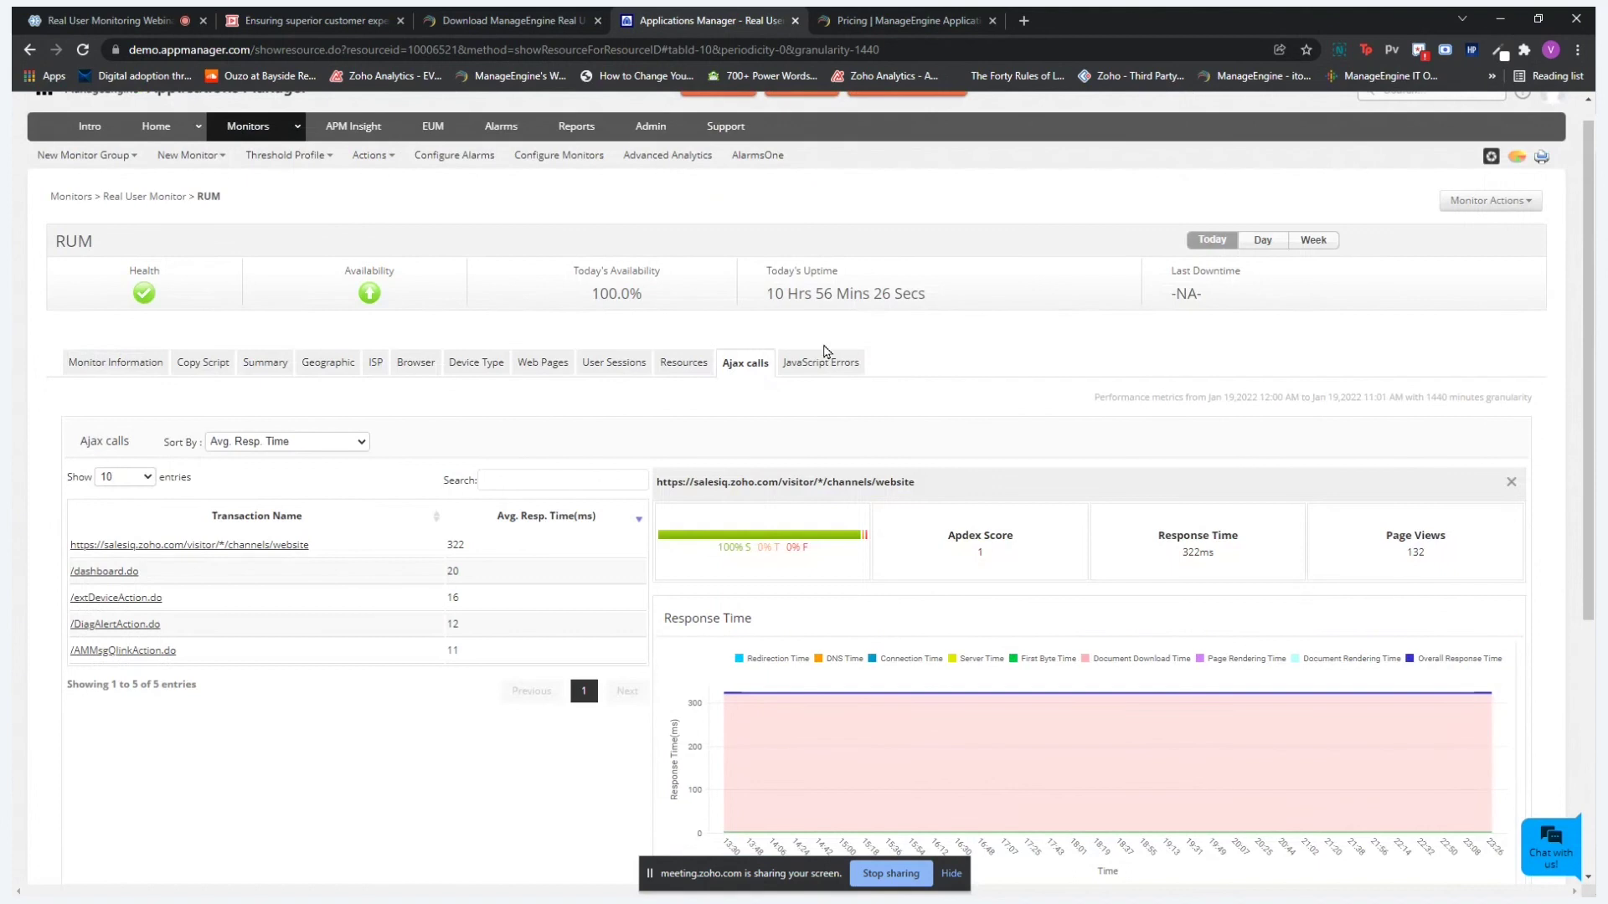
# - Review the JavaScript Errors report, and return to the RUM monitor's general information
pyautogui.click(824, 372)
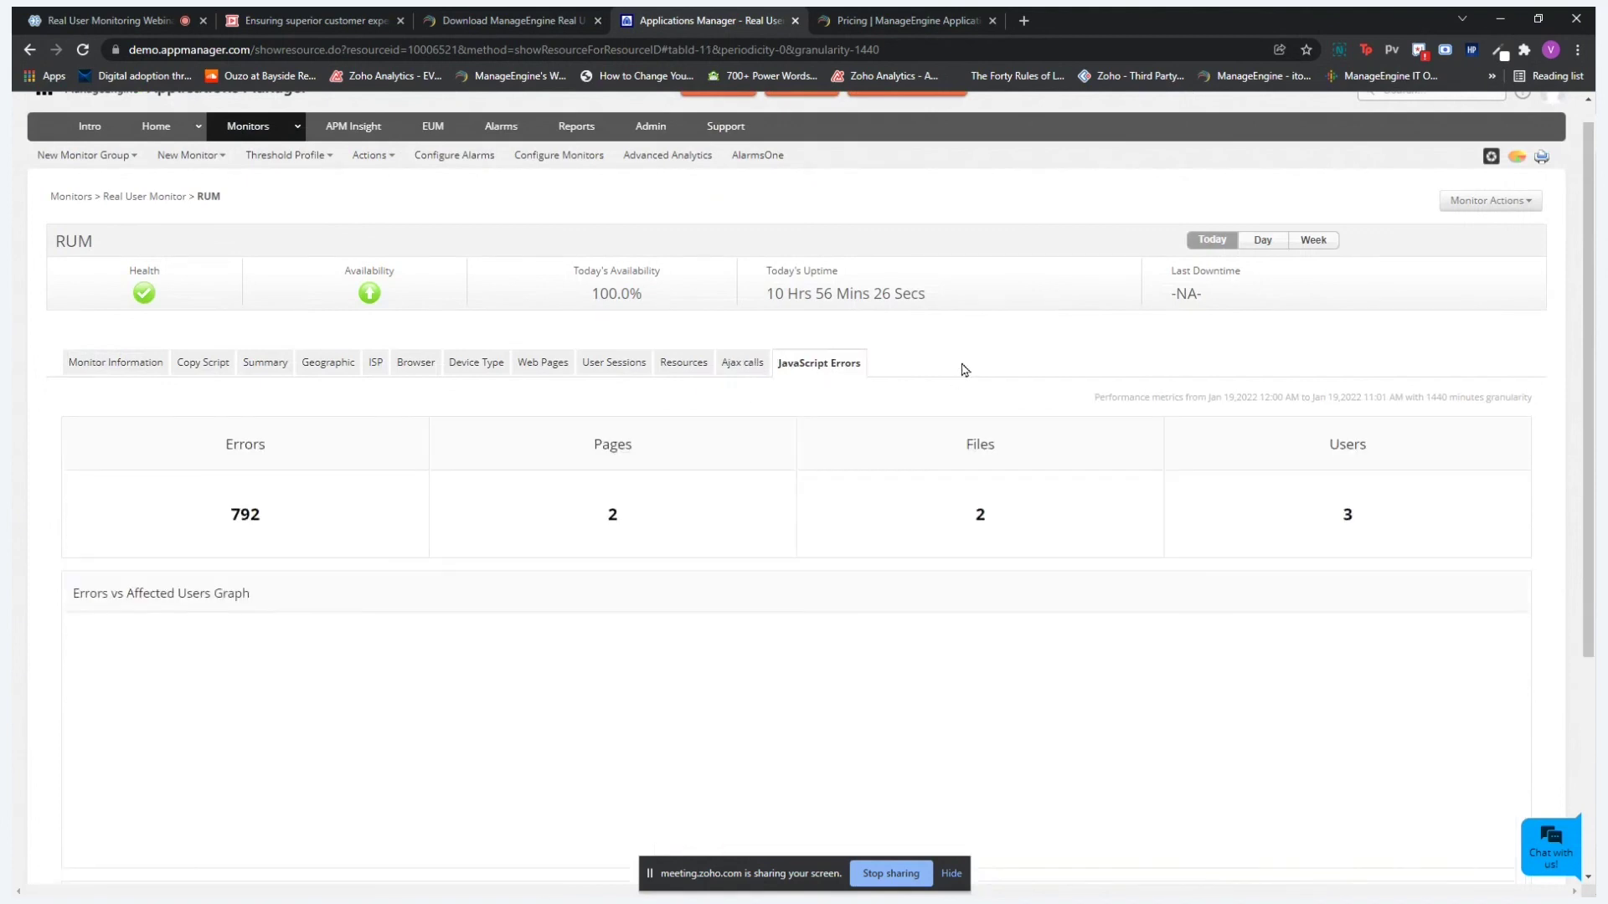
pyautogui.scroll(-1, 965, 369)
pyautogui.scroll(-3, 964, 369)
pyautogui.scroll(4, 965, 369)
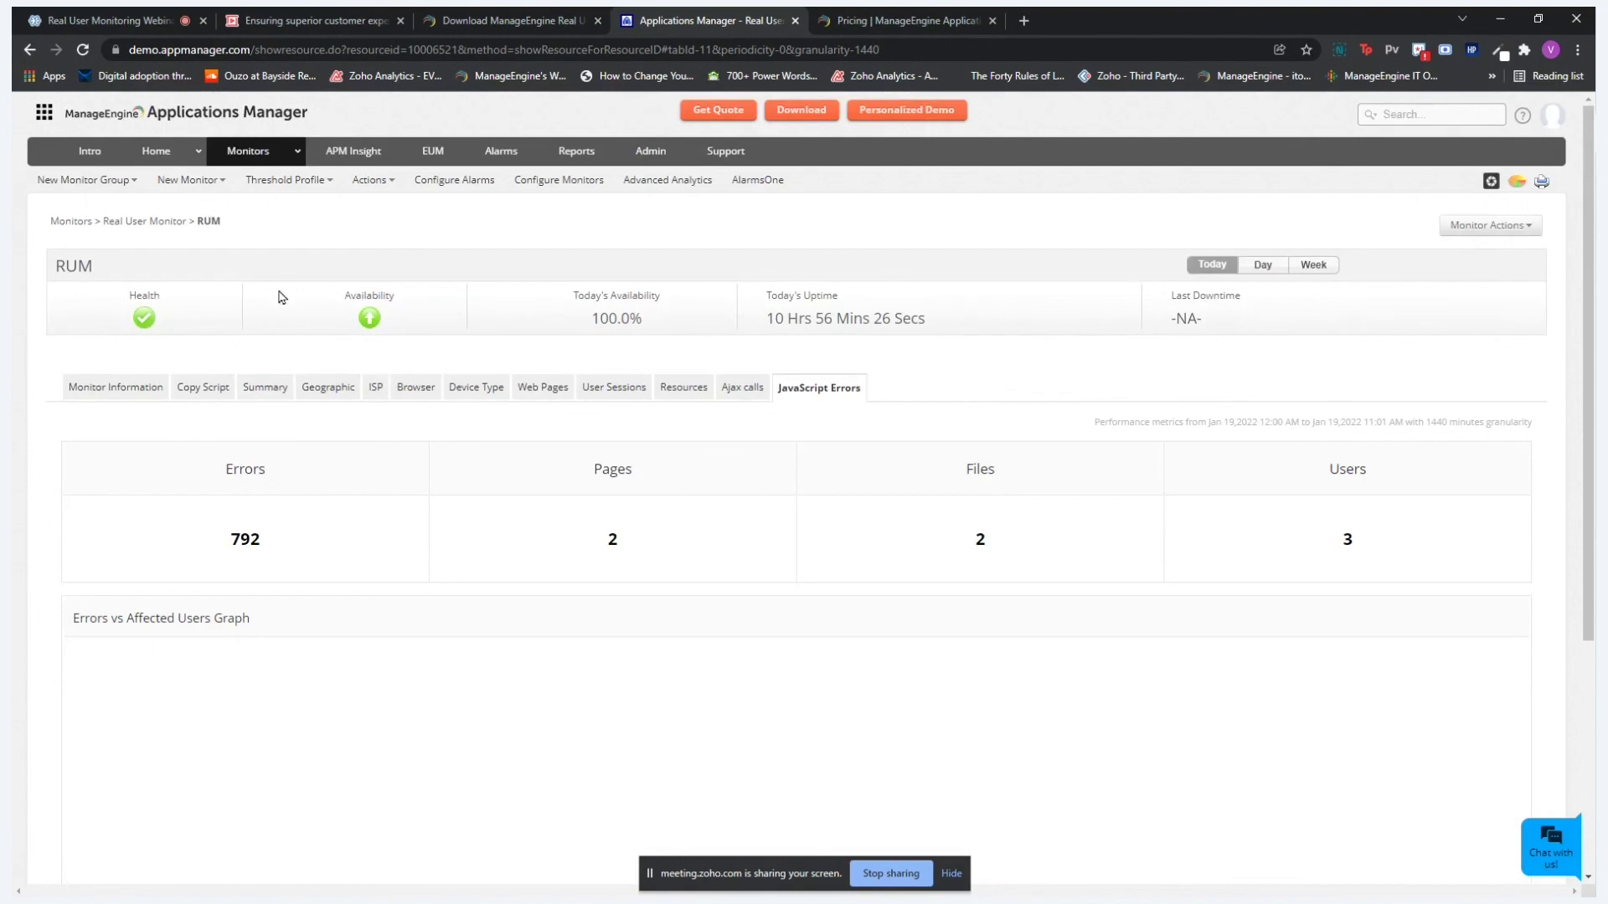
pyautogui.click(145, 389)
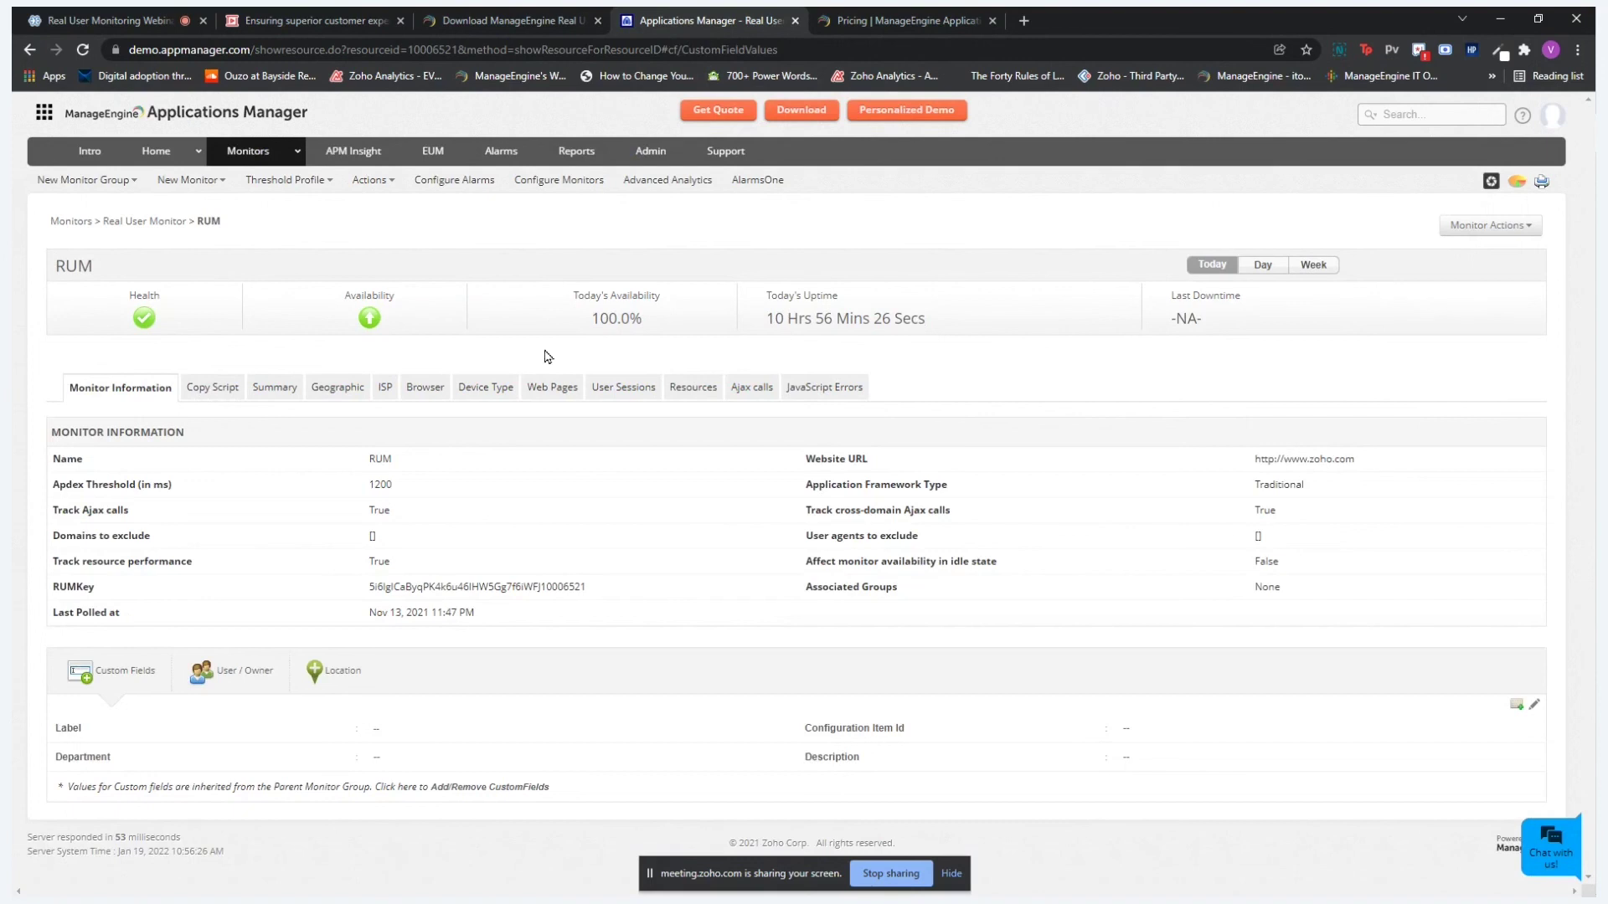
# - Switch to the Zoho Show presentation, play it from the "Key real user monitoring features" slide and advance to the "Question 1" slide
pyautogui.click(311, 15)
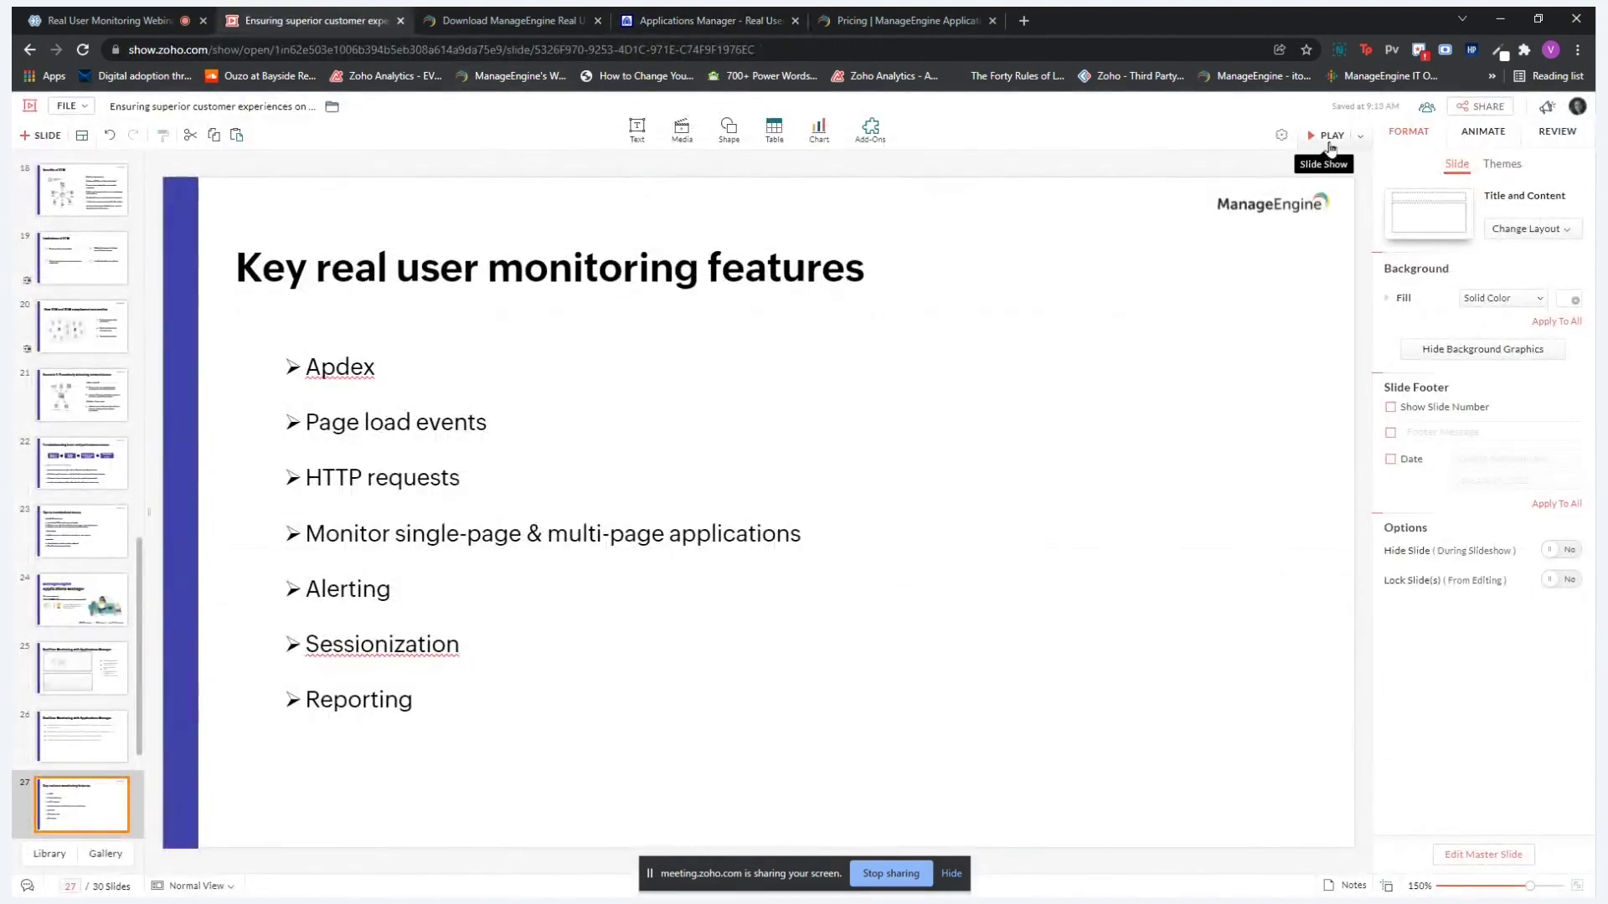
pyautogui.click(1330, 138)
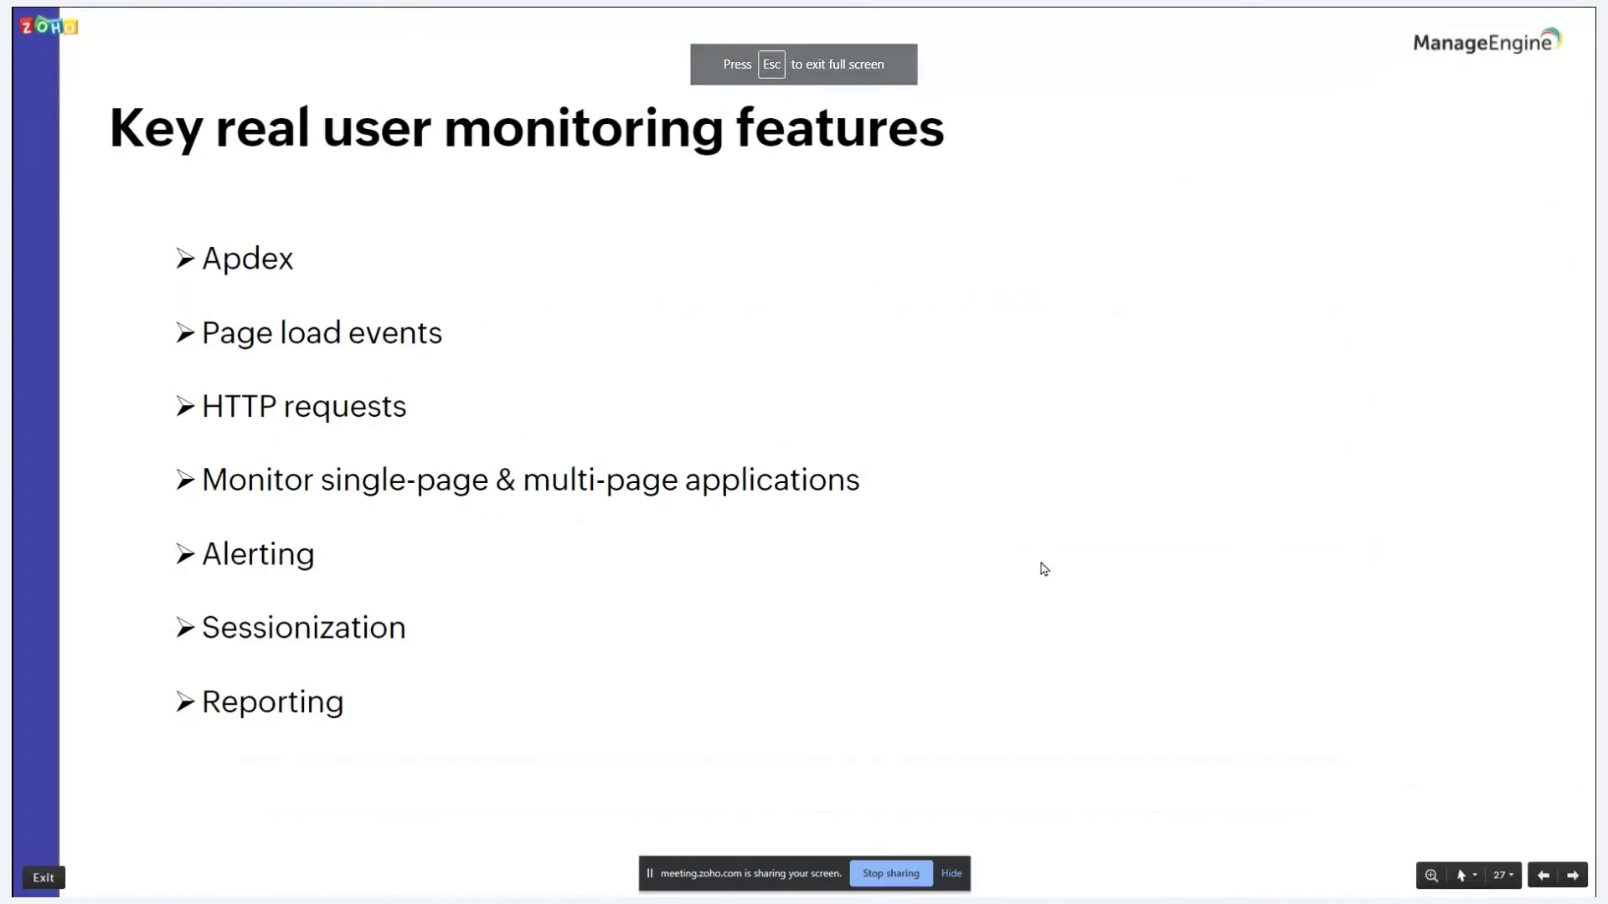
pyautogui.press('Right')
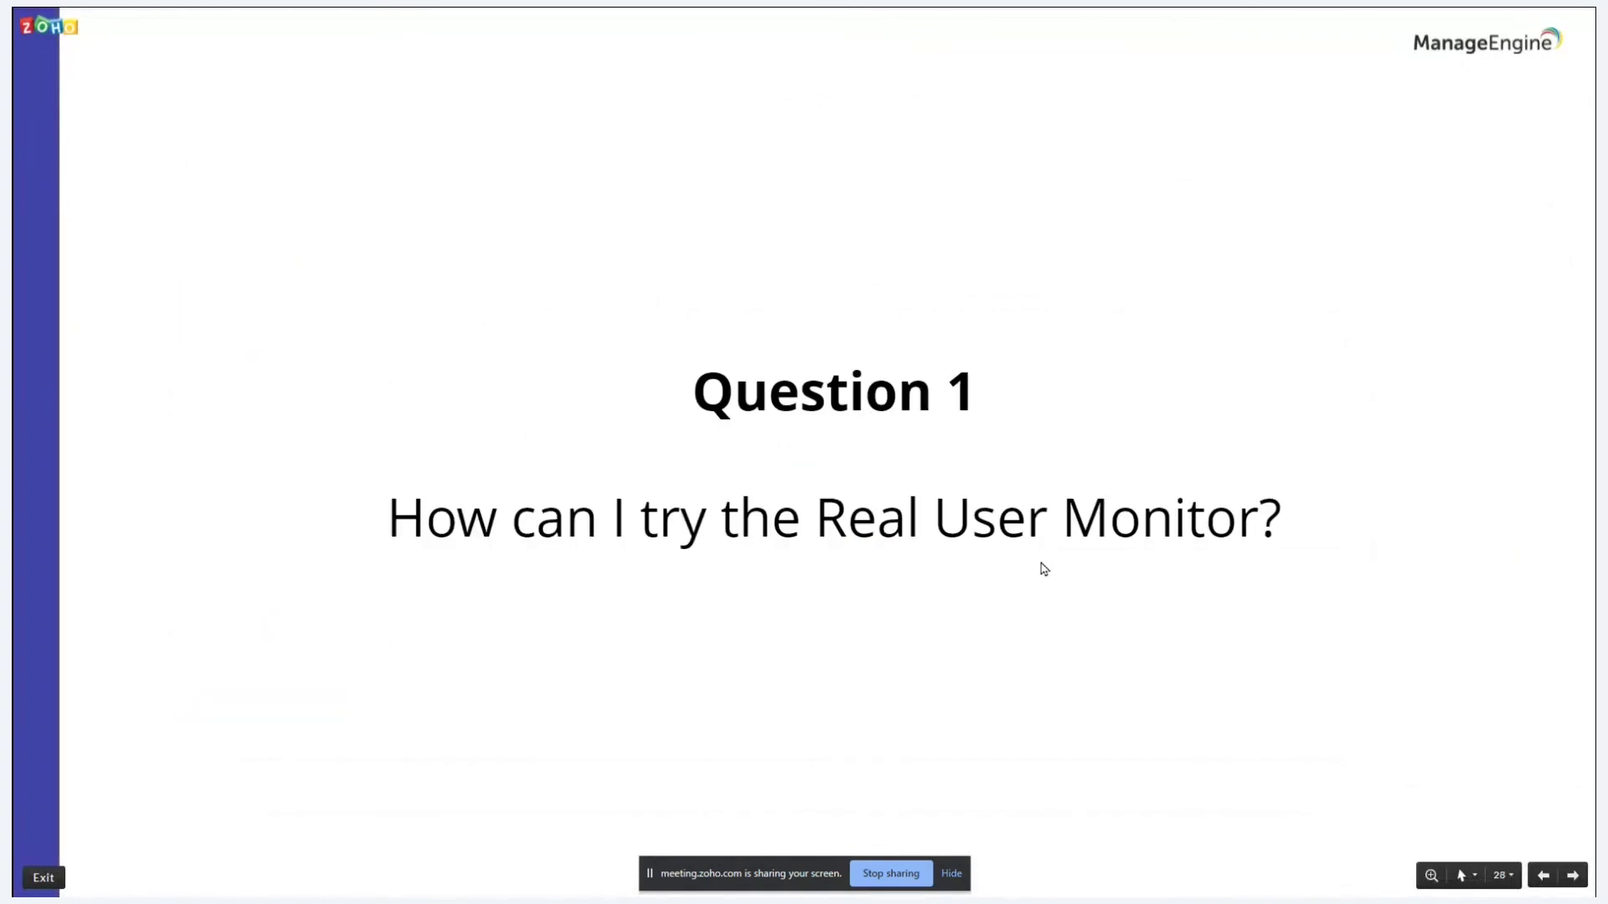
pyautogui.press('Left')
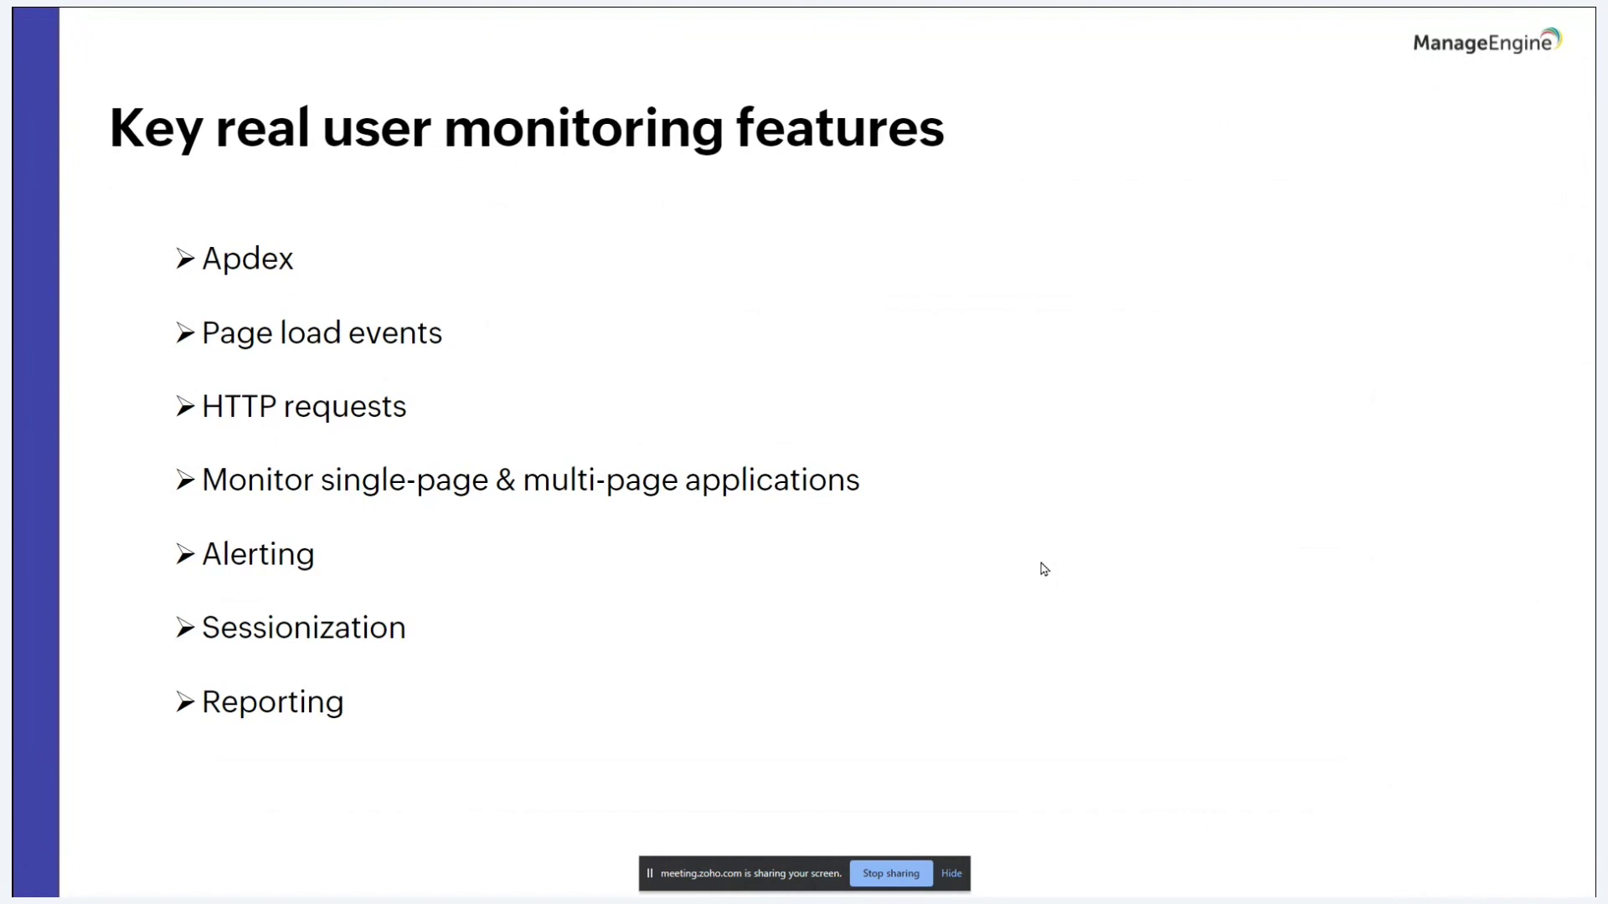
pyautogui.press('Right')
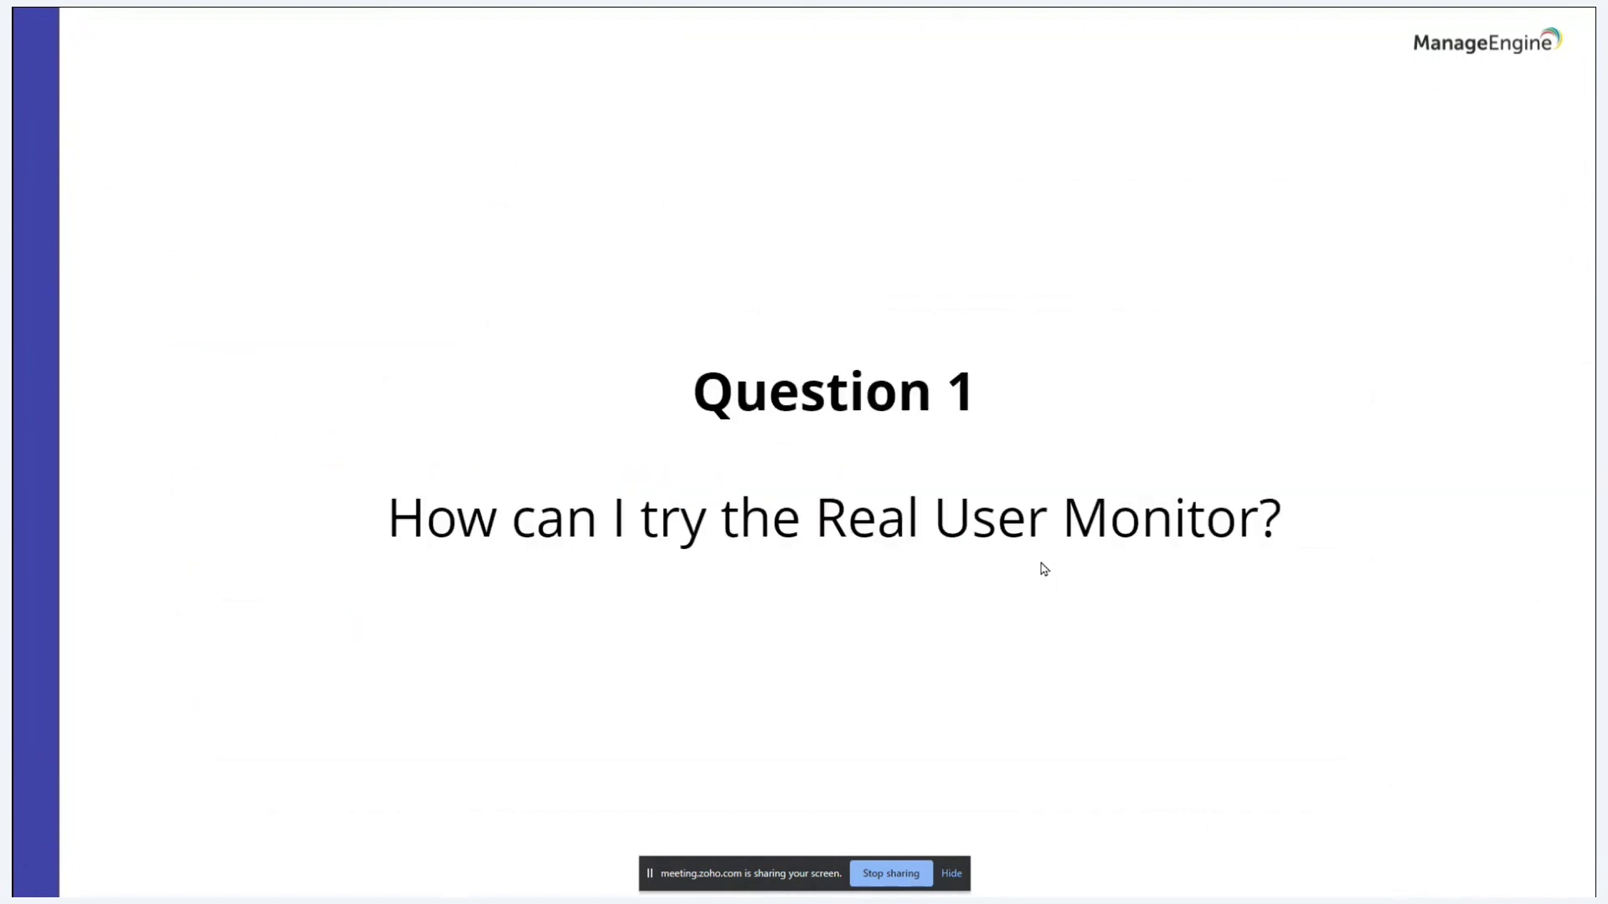